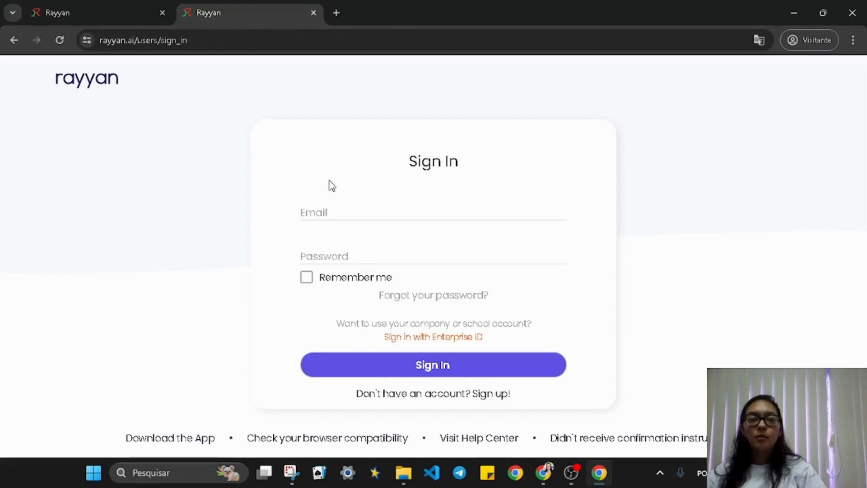
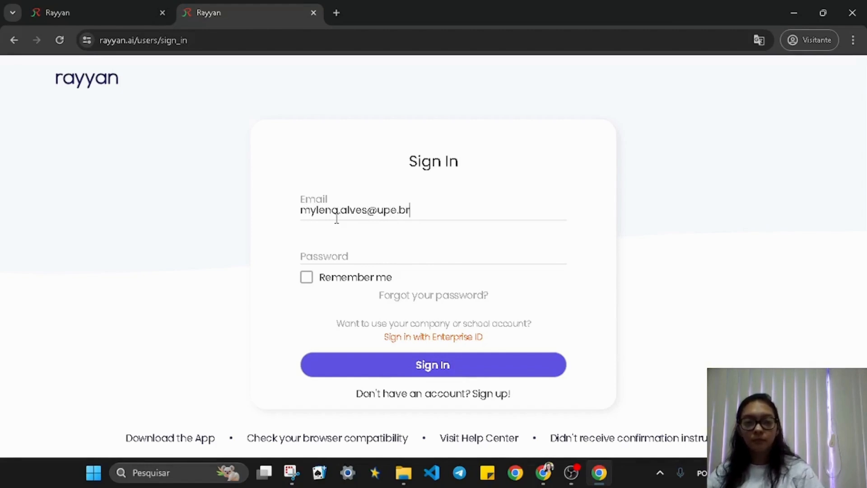
Sign in with the account's e-mail and password, then choose 'Or do it later' to skip the profile
{"action": "key", "text": "Tab"}
{"action": "type", "text": "••••••"}
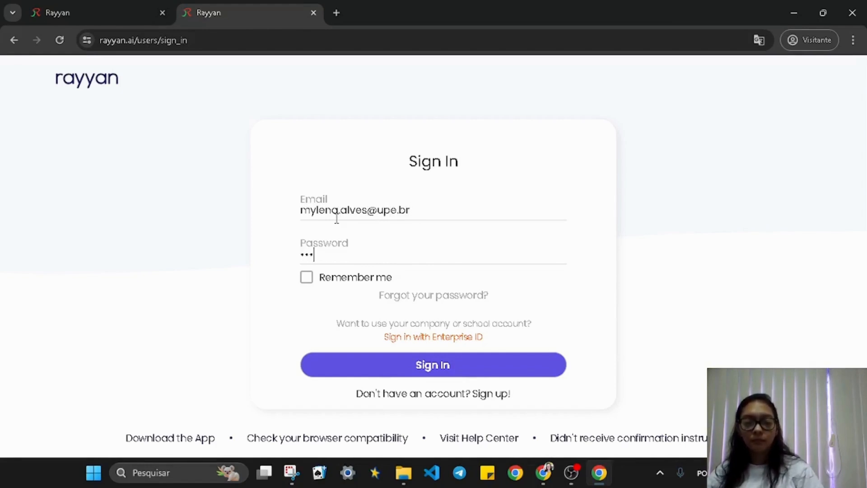
{"action": "type", "text": "•••••"}
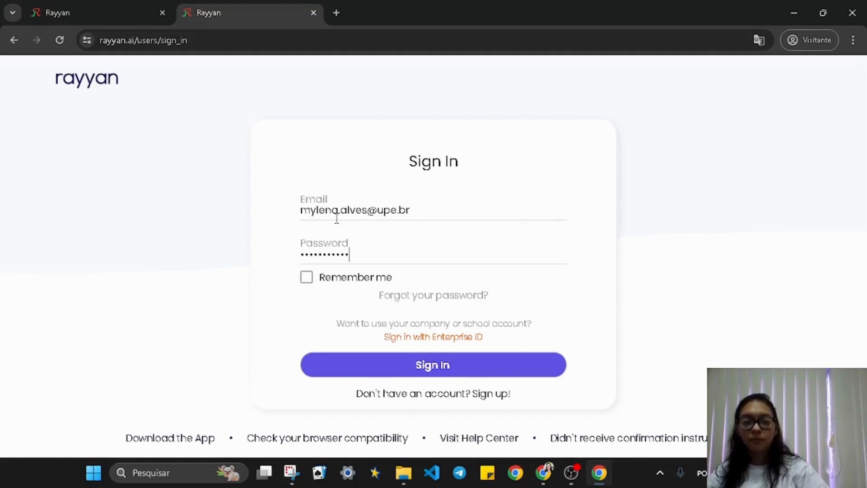
{"action": "key", "text": "Return"}
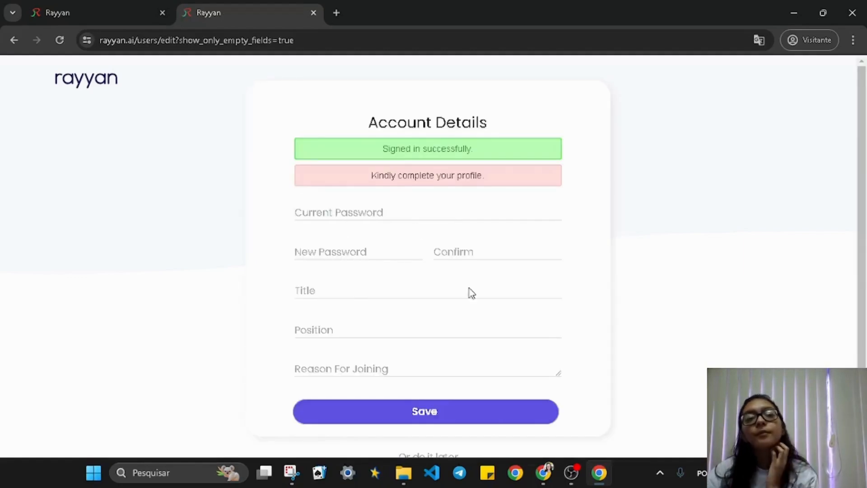
{"action": "scroll", "coordinate": [459, 425], "scroll_direction": "down", "scroll_amount": 1}
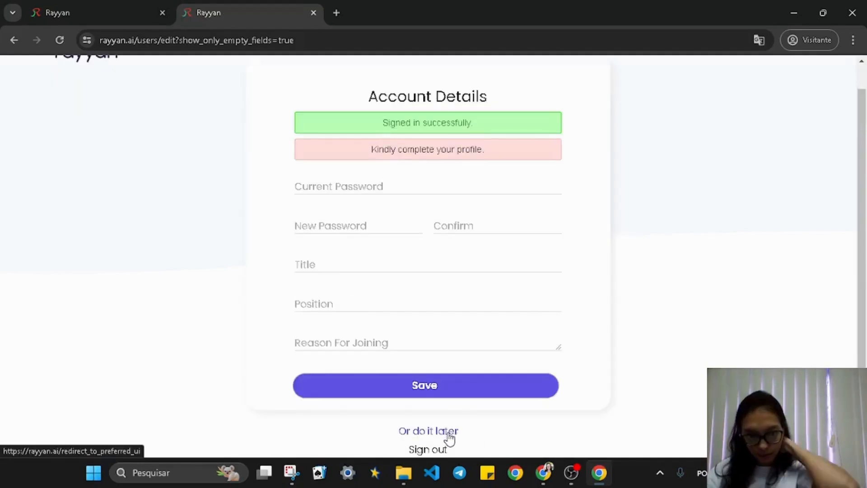
{"action": "left_click", "coordinate": [448, 435]}
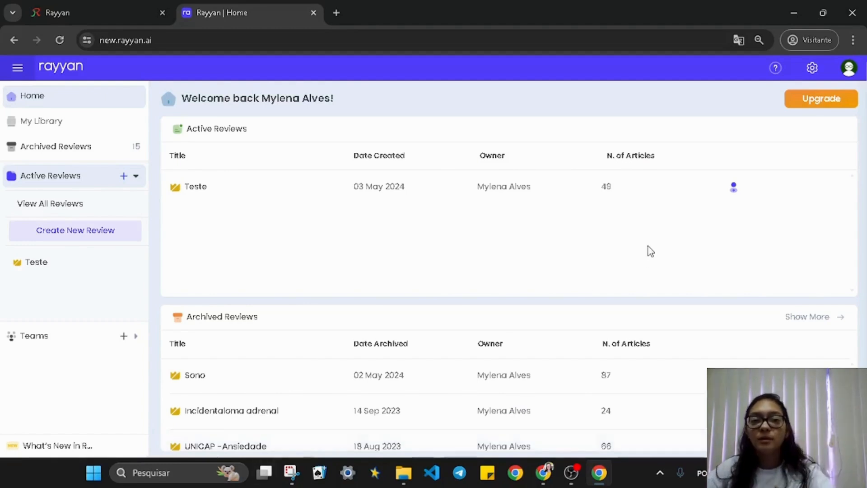
{"action": "left_click", "coordinate": [80, 5]}
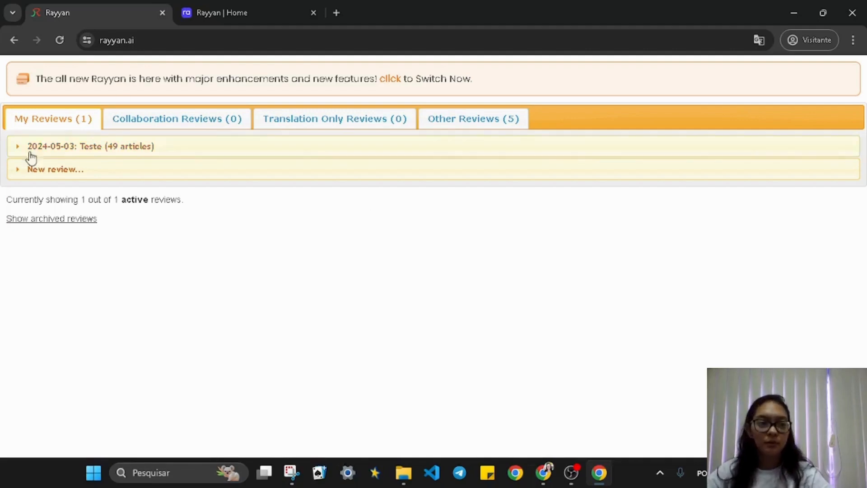
{"action": "left_click", "coordinate": [202, 10]}
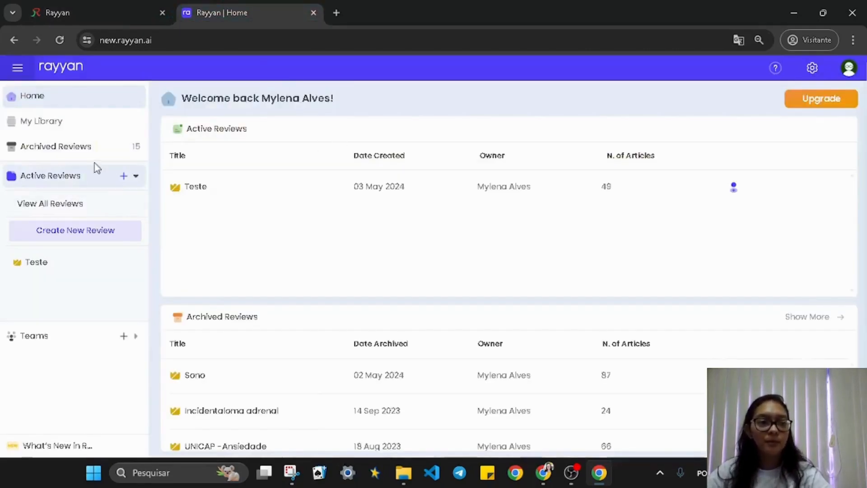
Create a review titled 'Teste 1' with review type and review domain both Not Applicable
{"action": "left_click", "coordinate": [108, 235]}
{"action": "left_click", "coordinate": [276, 201]}
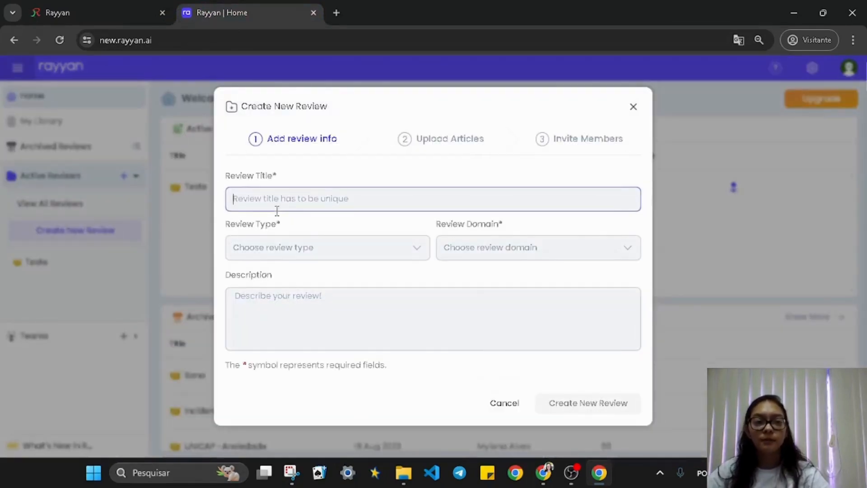
{"action": "type", "text": "Tes"}
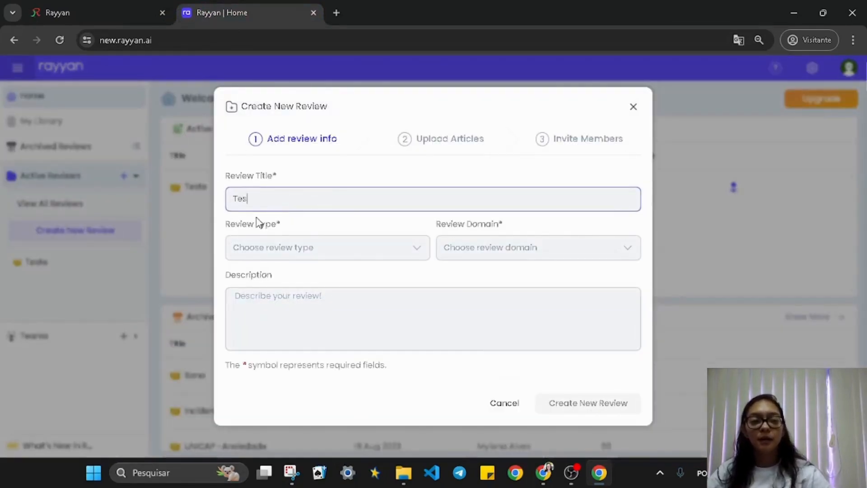
{"action": "type", "text": "te 1"}
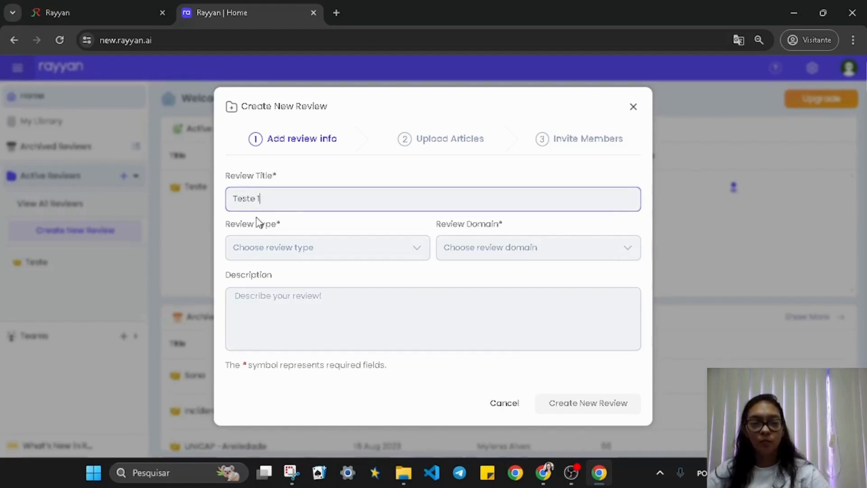
{"action": "left_click", "coordinate": [264, 249]}
{"action": "left_click", "coordinate": [284, 294]}
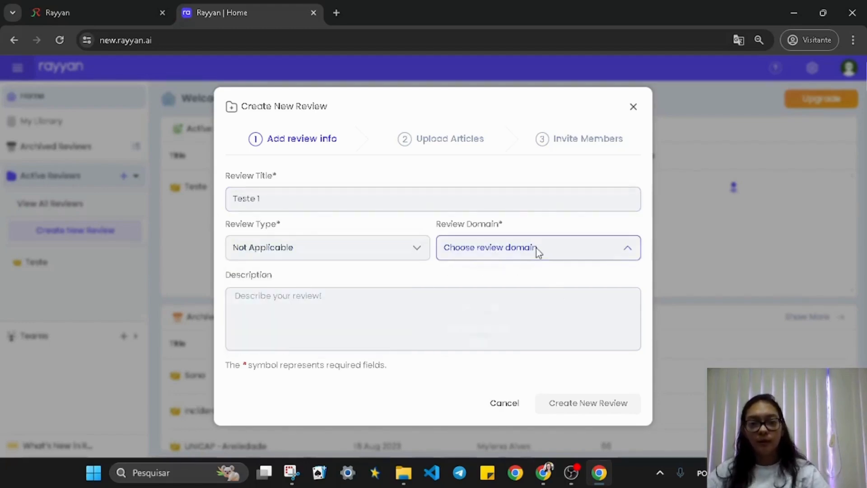
{"action": "left_click", "coordinate": [536, 249]}
{"action": "left_click", "coordinate": [544, 294]}
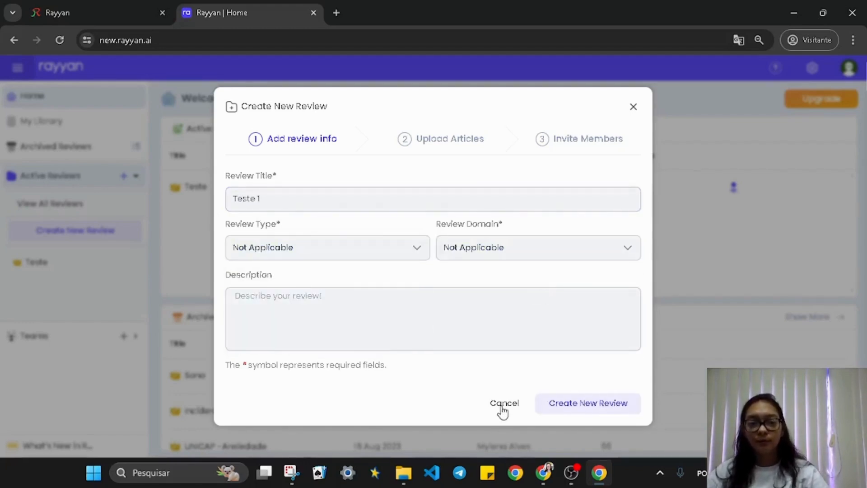
{"action": "left_click", "coordinate": [588, 411]}
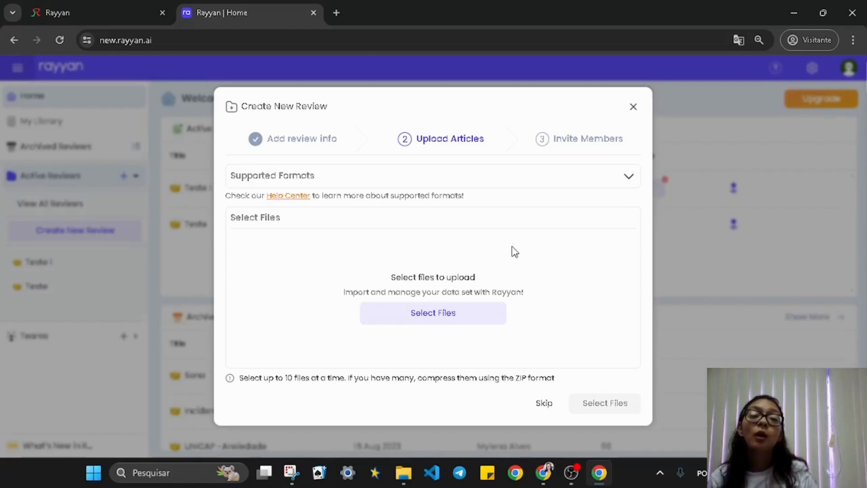
Upload export (8).ris and pubmed-Fibromyalg-set (1).txt from Downloads and continue past the upload
{"action": "left_click", "coordinate": [473, 319]}
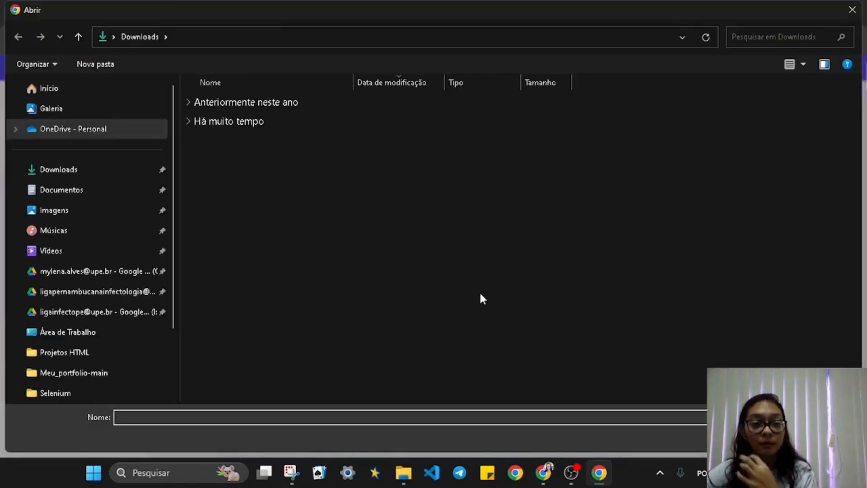
{"action": "left_click", "coordinate": [208, 129]}
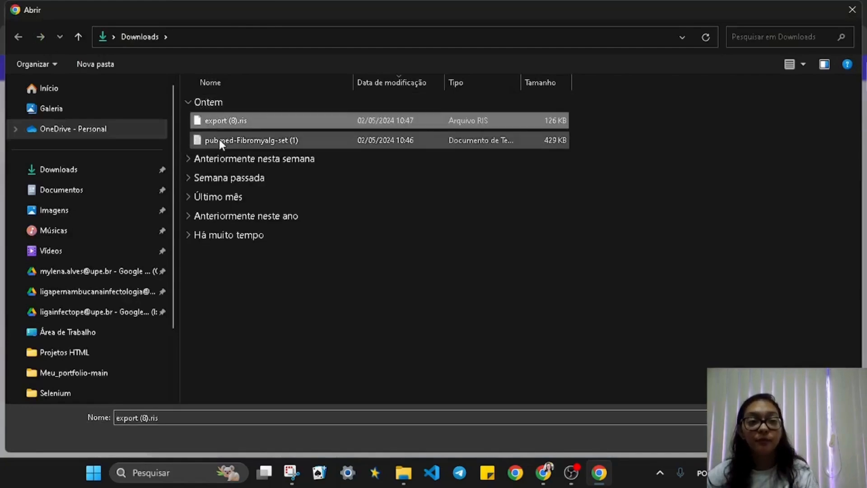
{"action": "left_click", "coordinate": [218, 139], "text": "ctrl"}
{"action": "key", "text": "Return"}
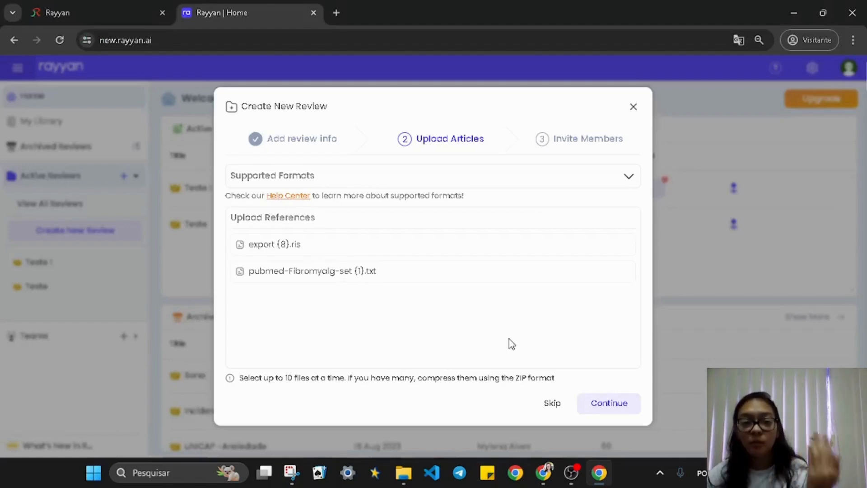
{"action": "left_click", "coordinate": [609, 403]}
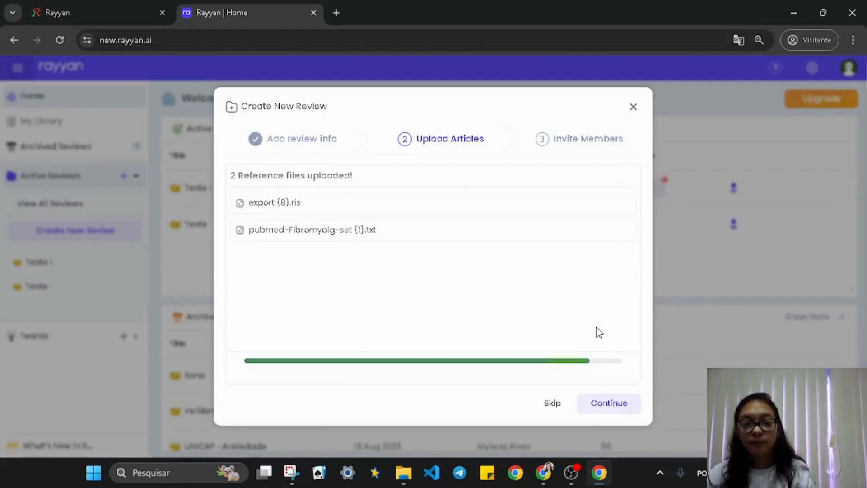
{"action": "left_click", "coordinate": [599, 407]}
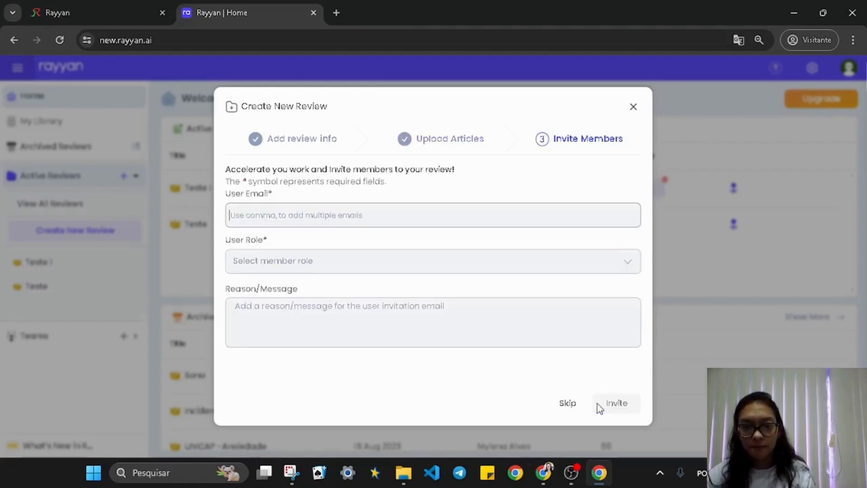
Enter a collaborator's e-mail address as invitee, leaving the User Role dropdown unselected
{"action": "left_click", "coordinate": [355, 212]}
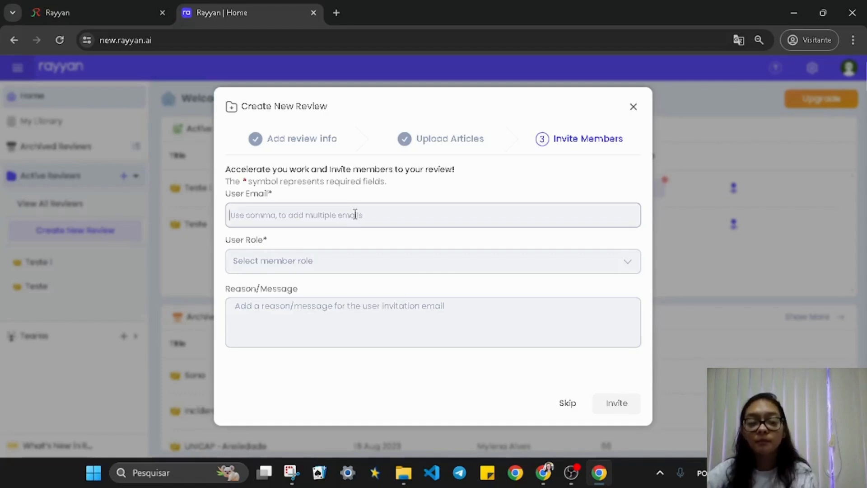
{"action": "type", "text": "email"}
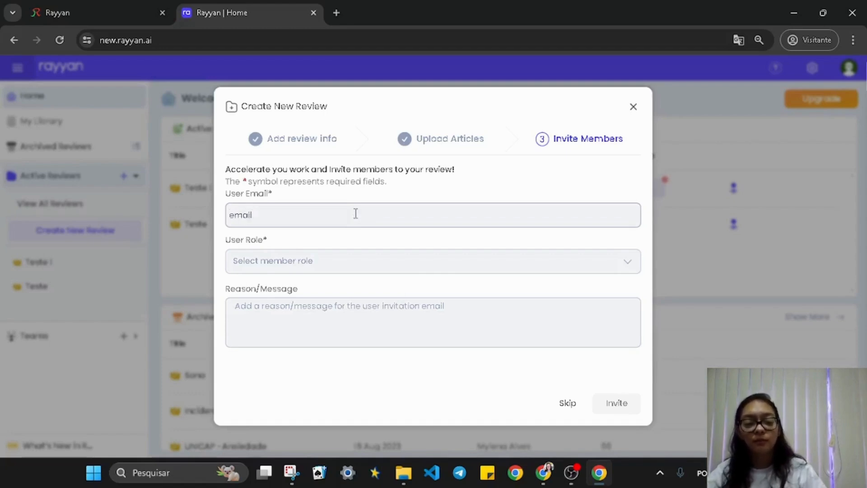
{"action": "type", "text": "@gmail.c"}
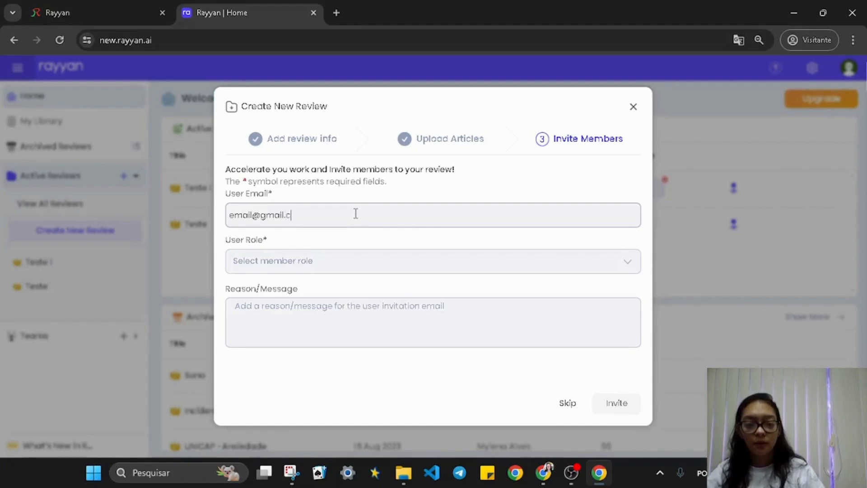
{"action": "type", "text": "om"}
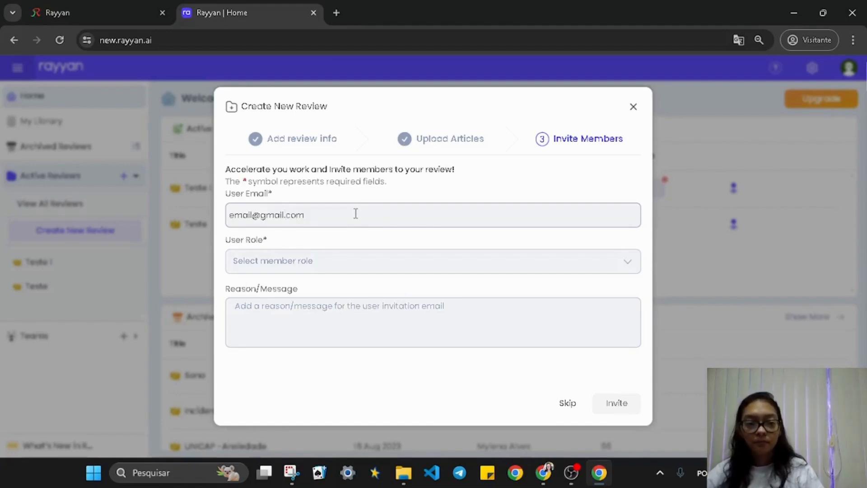
{"action": "left_click", "coordinate": [348, 261]}
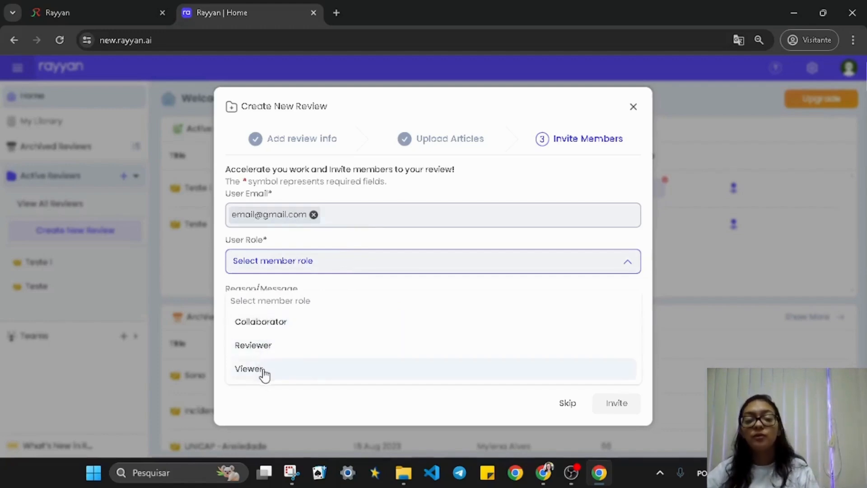
{"action": "left_click", "coordinate": [276, 400]}
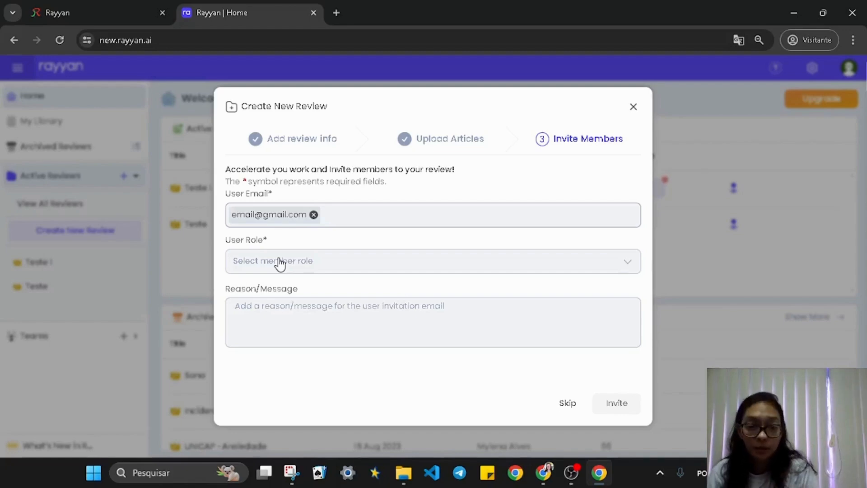
Add a second invitee's e-mail address, correcting typos along the way
{"action": "left_click", "coordinate": [342, 217]}
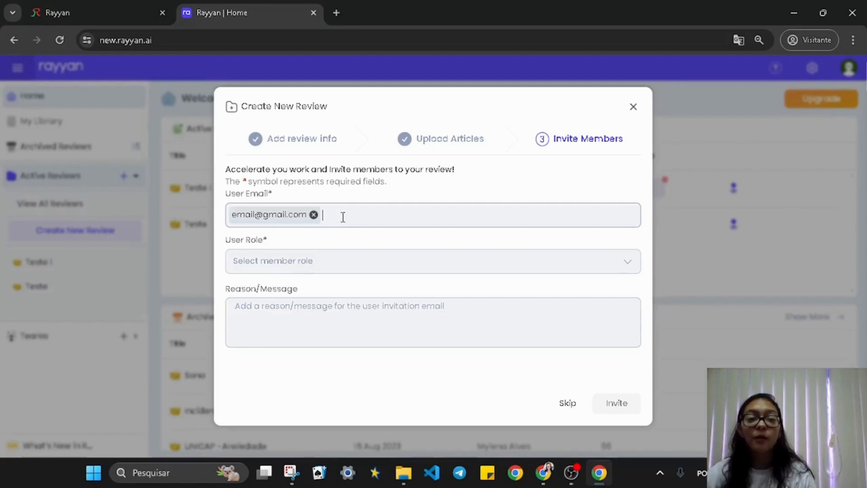
{"action": "type", "text": "email"}
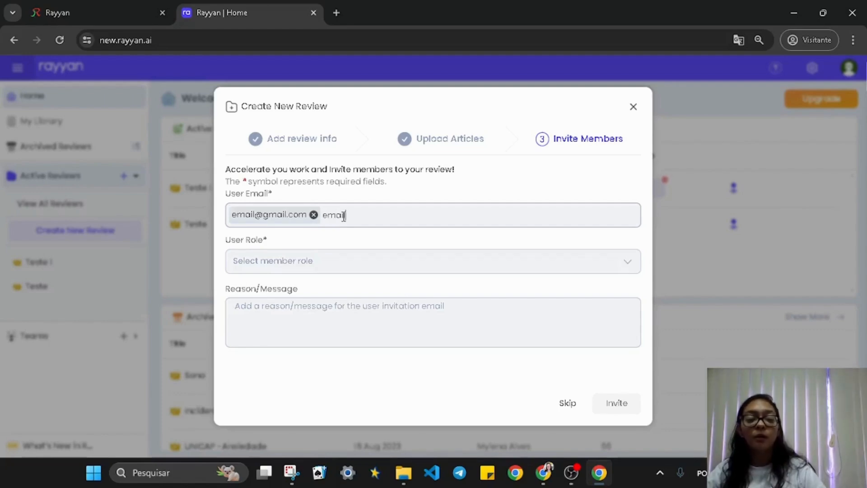
{"action": "type", "text": "@gmi"}
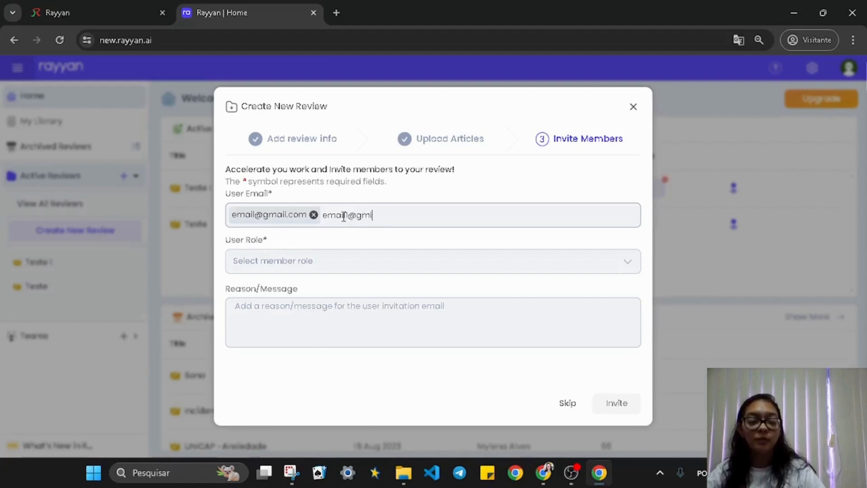
{"action": "key", "text": "BackSpace"}
{"action": "type", "text": "aol"}
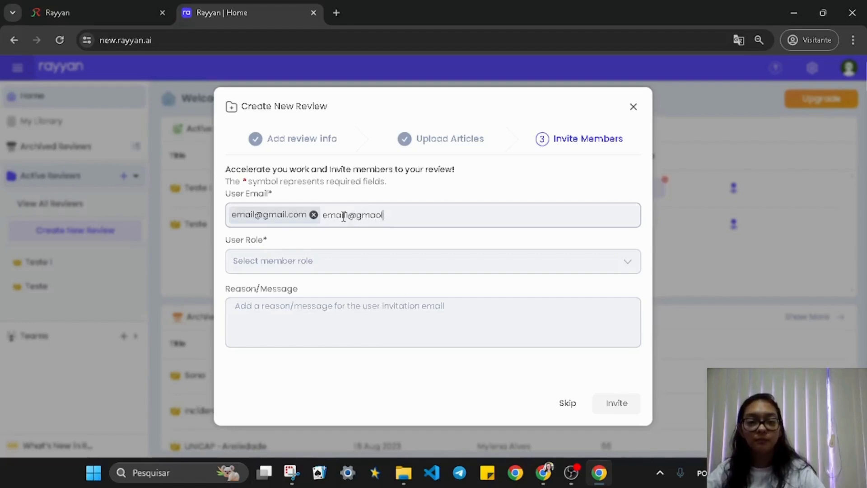
{"action": "key", "text": "BackSpace"}
{"action": "key", "text": "BackSpace"}
{"action": "type", "text": "il"}
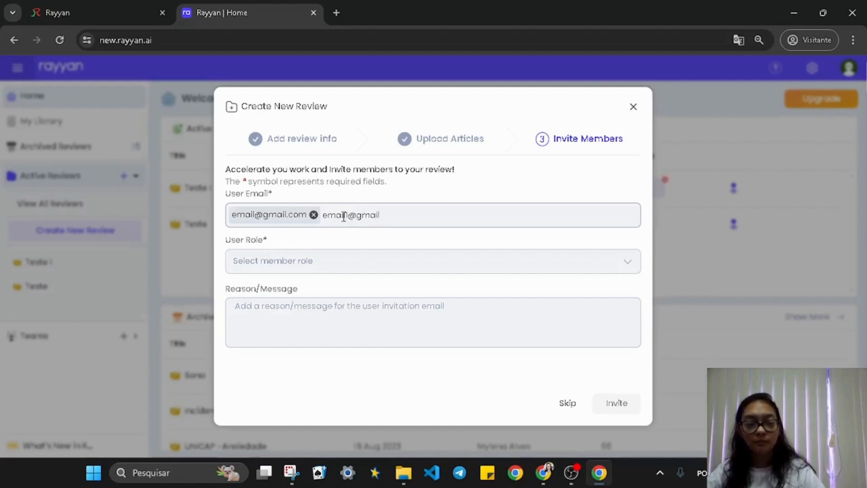
{"action": "type", "text": ".p"}
{"action": "key", "text": "BackSpace"}
{"action": "key", "text": "BackSpace"}
{"action": "type", "text": ".com"}
{"action": "key", "text": "Return"}
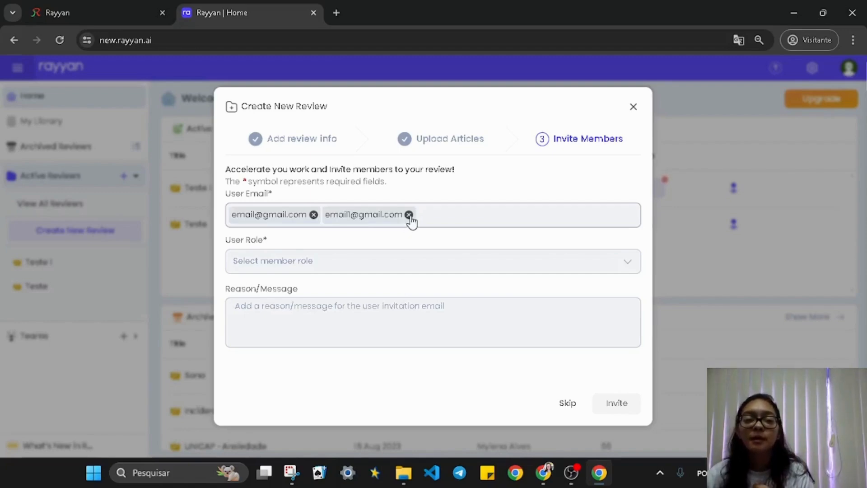
Remove both invitee addresses, skip invitations, and open the Teste 1 review overview
{"action": "left_click", "coordinate": [409, 215]}
{"action": "left_click", "coordinate": [314, 215]}
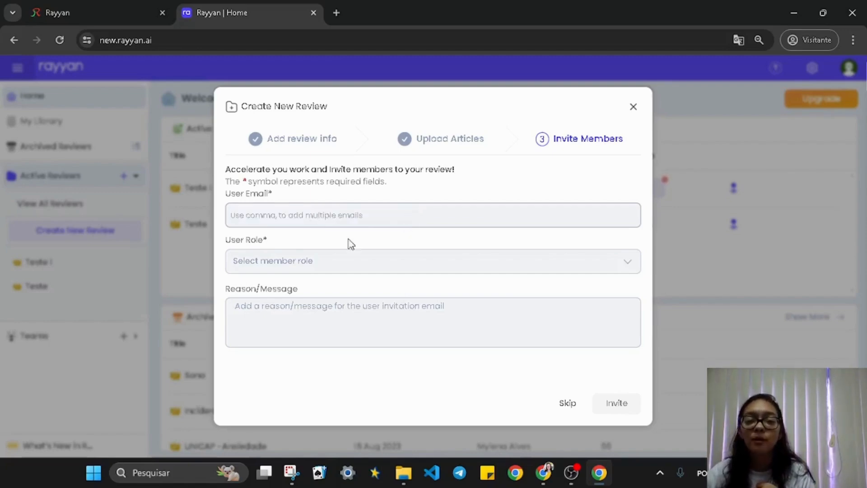
{"action": "left_click", "coordinate": [568, 402]}
{"action": "left_click", "coordinate": [359, 188]}
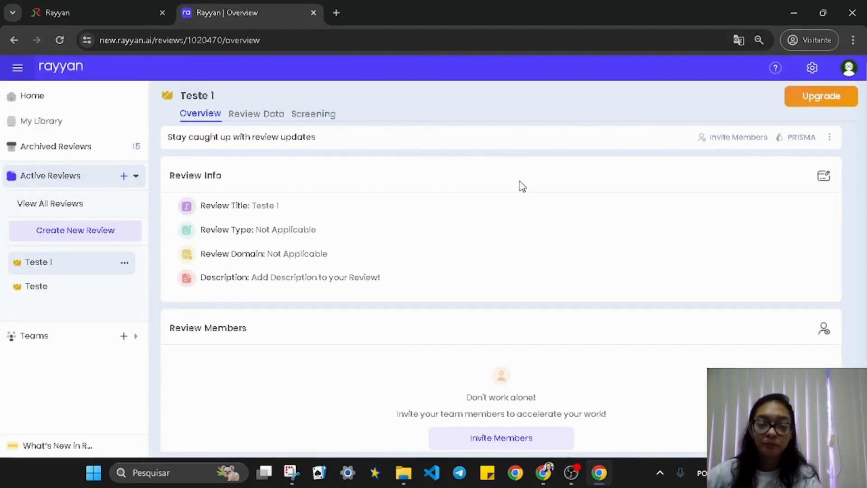
On Review Data, filter Teste 1 to the 47 articles from export (8).ris after checking the PubMed file
{"action": "left_click", "coordinate": [246, 114]}
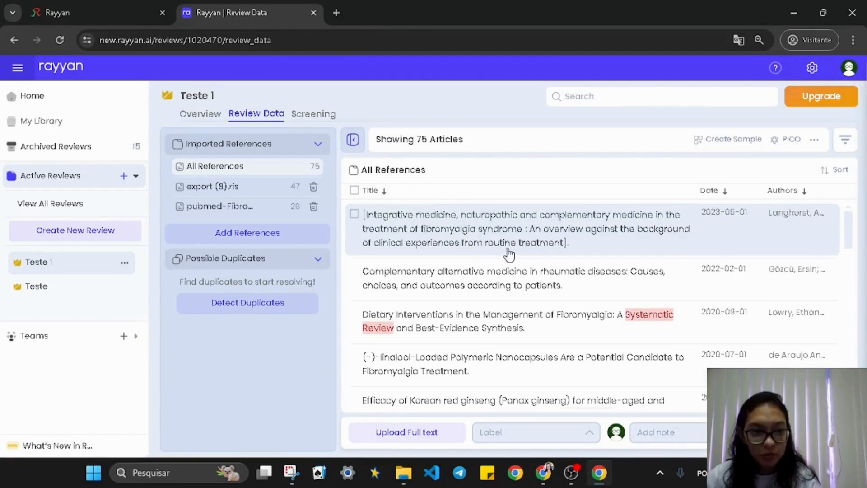
{"action": "left_click_drag", "start_coordinate": [324, 164], "coordinate": [304, 174]}
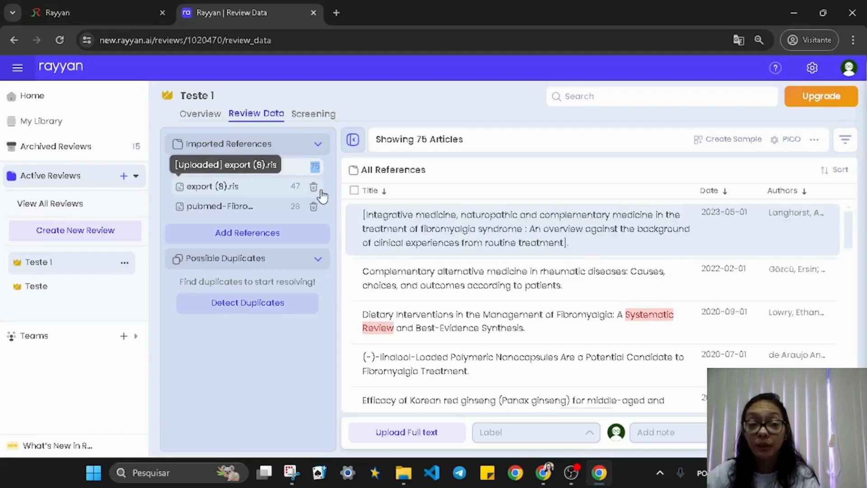
{"action": "left_click", "coordinate": [268, 192]}
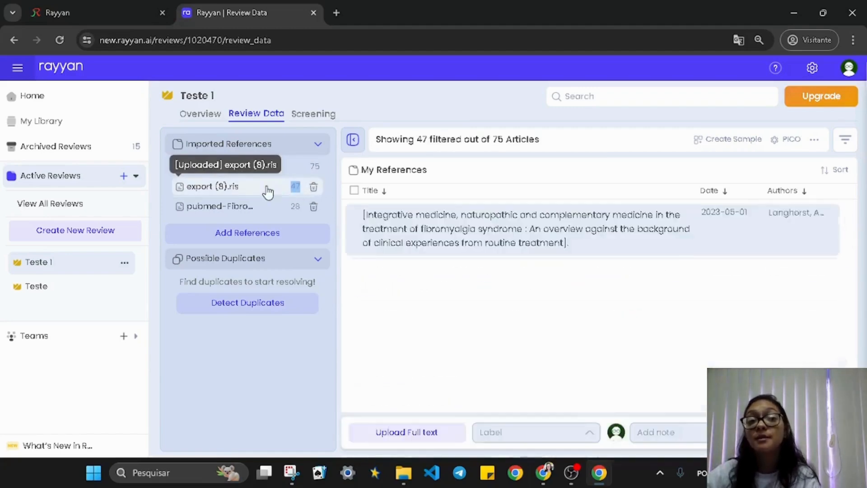
{"action": "left_click", "coordinate": [309, 213]}
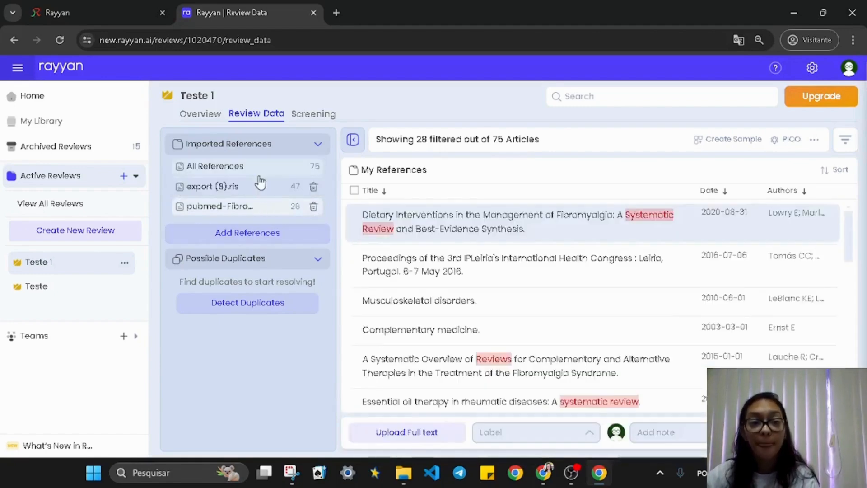
{"action": "left_click", "coordinate": [266, 191]}
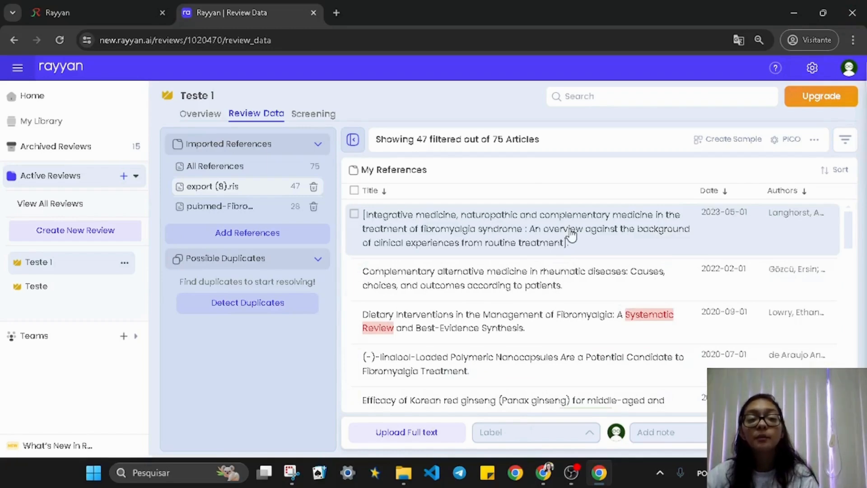
Run Detect Duplicates on the review, confirming with Proceed and Got it
{"action": "left_click", "coordinate": [252, 264]}
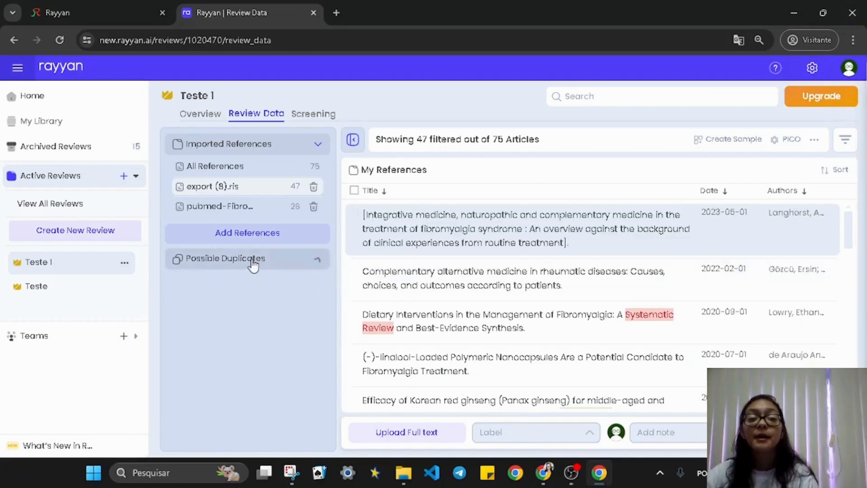
{"action": "left_click", "coordinate": [253, 264]}
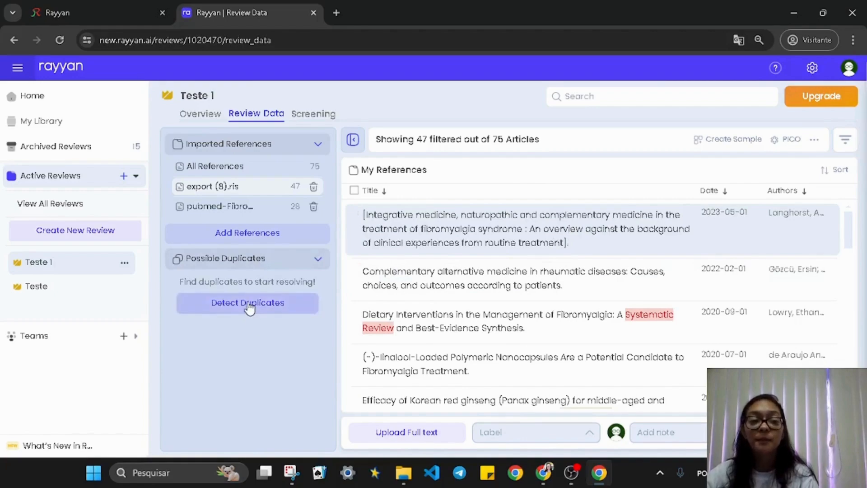
{"action": "left_click", "coordinate": [249, 307]}
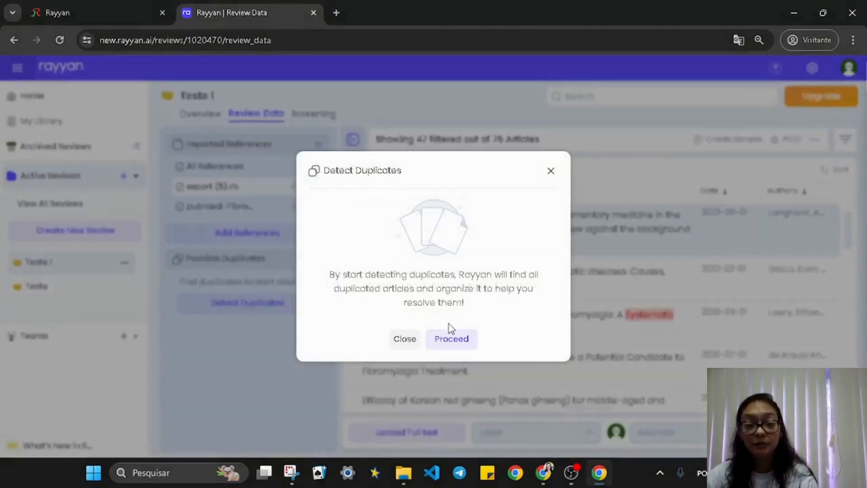
{"action": "left_click", "coordinate": [452, 339]}
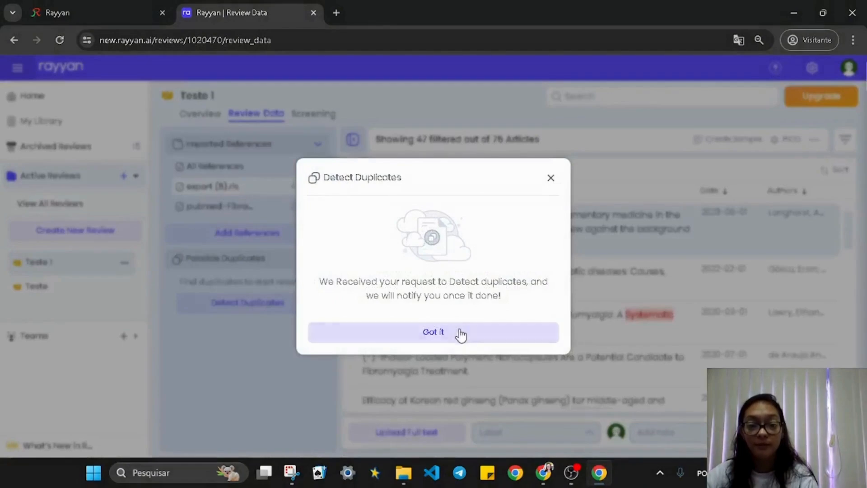
{"action": "left_click", "coordinate": [459, 333]}
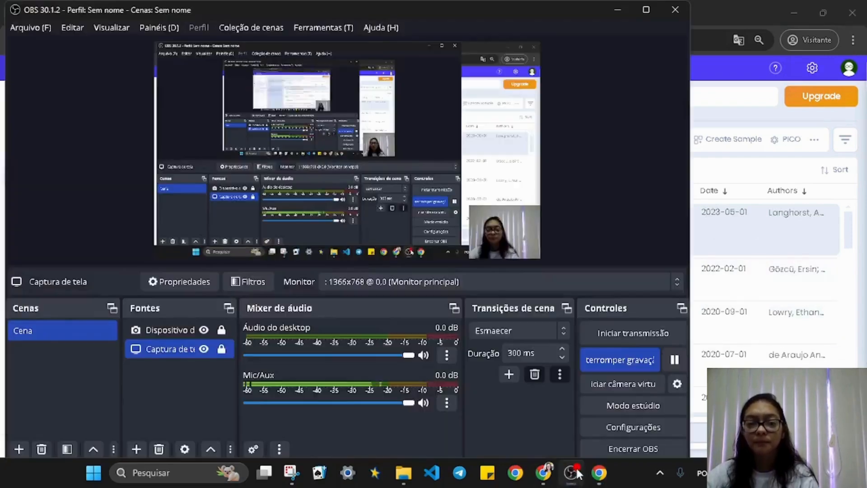
{"action": "left_click", "coordinate": [571, 473]}
{"action": "left_click", "coordinate": [758, 216]}
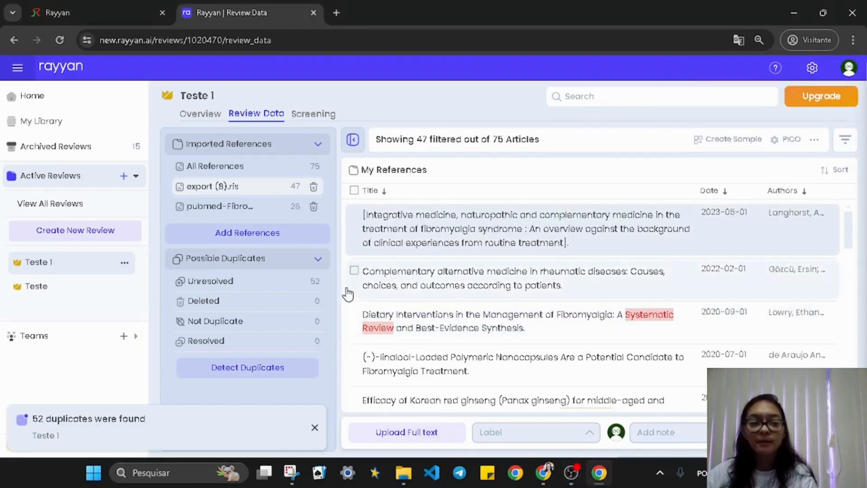
List the 52 unresolved duplicates and open the side-by-side comparison of the 97% pair
{"action": "left_click", "coordinate": [245, 291]}
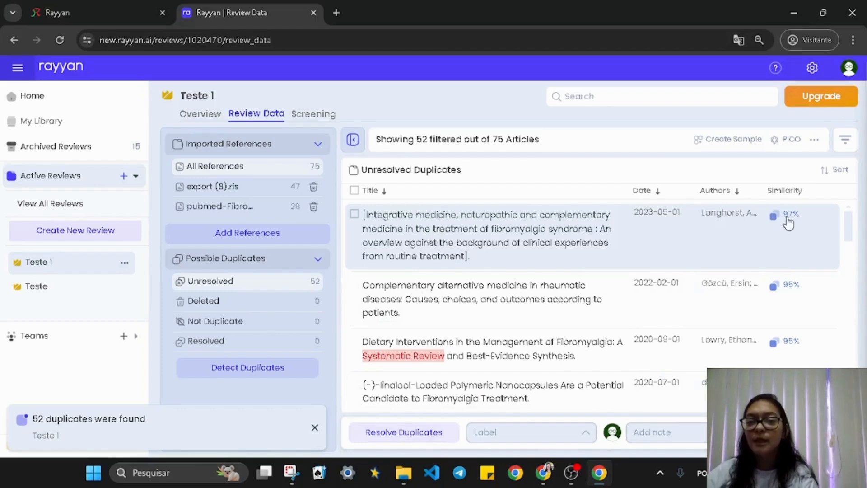
{"action": "left_click_drag", "start_coordinate": [781, 215], "coordinate": [790, 223]}
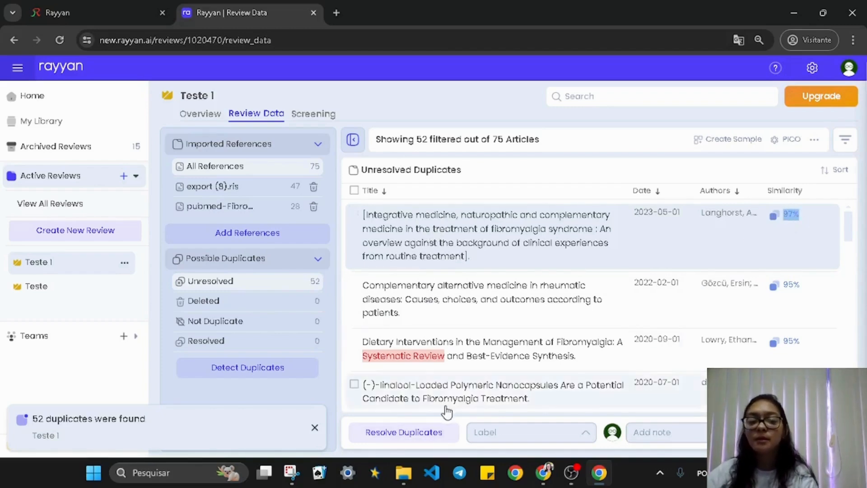
{"action": "left_click", "coordinate": [415, 434]}
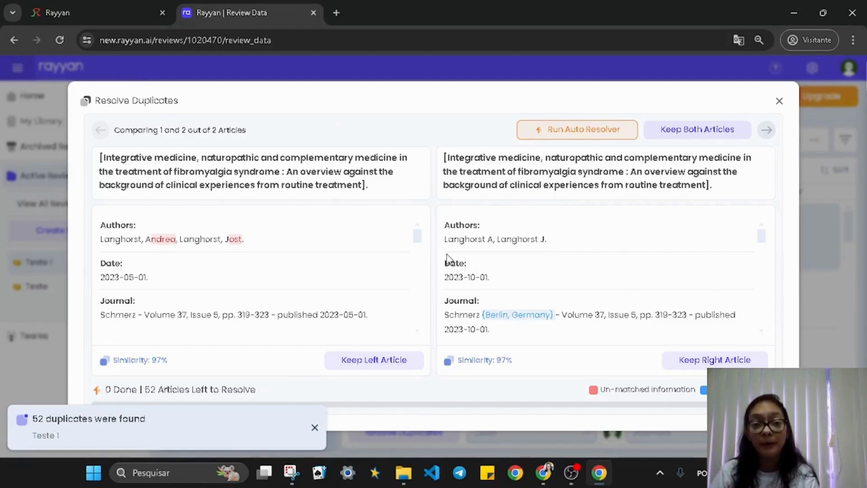
Compare the first pair's DOI and PubMed links, then keep the right-hand PubMed article
{"action": "scroll", "coordinate": [465, 223], "scroll_direction": "down", "scroll_amount": 3}
{"action": "scroll", "coordinate": [447, 271], "scroll_direction": "up", "scroll_amount": 3}
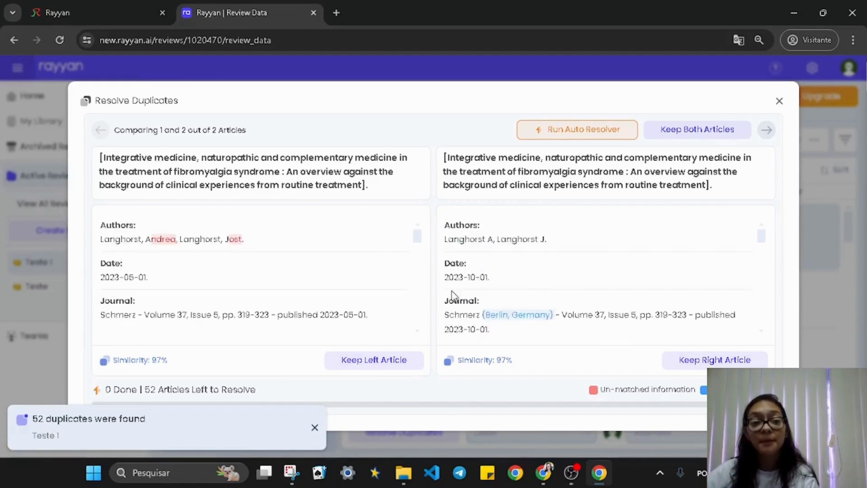
{"action": "scroll", "coordinate": [597, 259], "scroll_direction": "down", "scroll_amount": 3}
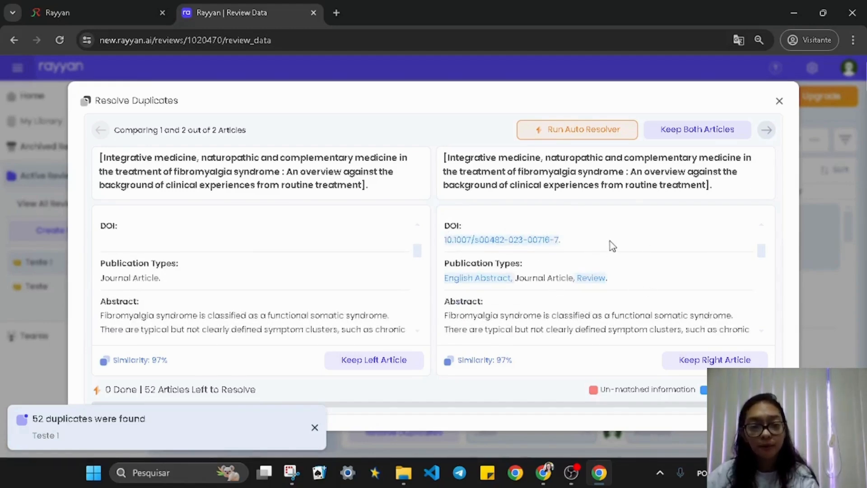
{"action": "scroll", "coordinate": [611, 241], "scroll_direction": "down", "scroll_amount": 10}
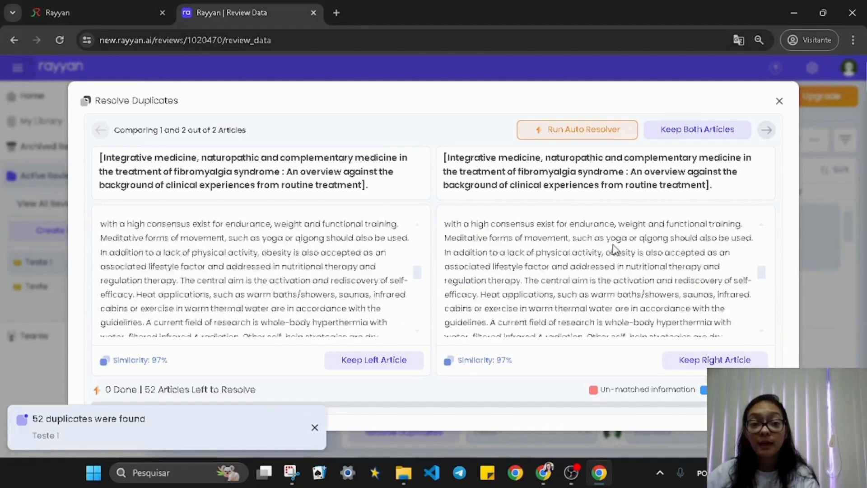
{"action": "scroll", "coordinate": [615, 250], "scroll_direction": "up", "scroll_amount": 2}
{"action": "scroll", "coordinate": [615, 252], "scroll_direction": "down", "scroll_amount": 3}
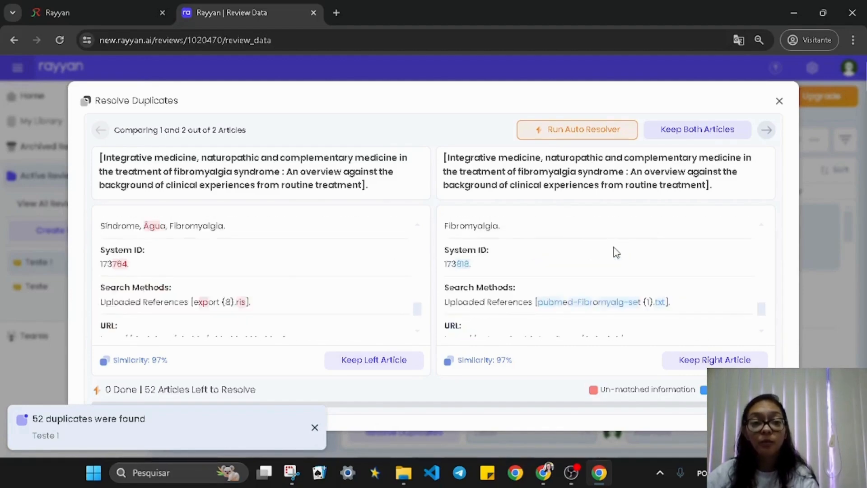
{"action": "scroll", "coordinate": [617, 255], "scroll_direction": "down", "scroll_amount": 1}
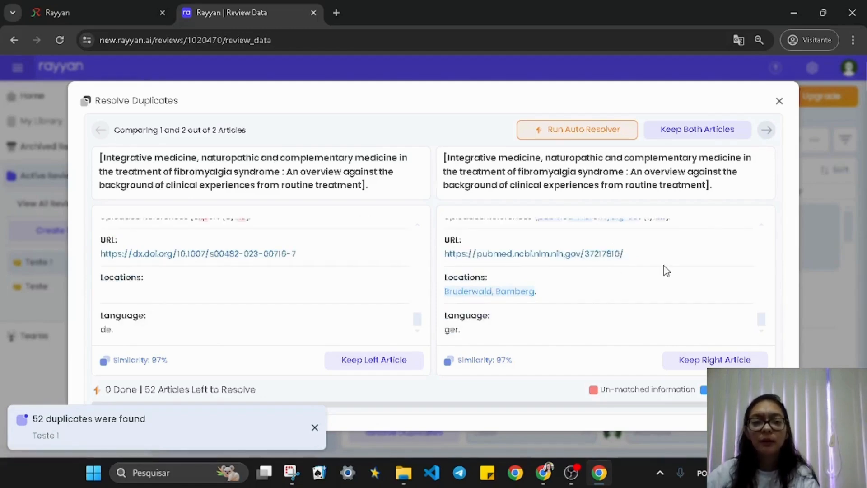
{"action": "left_click_drag", "start_coordinate": [296, 254], "coordinate": [96, 262]}
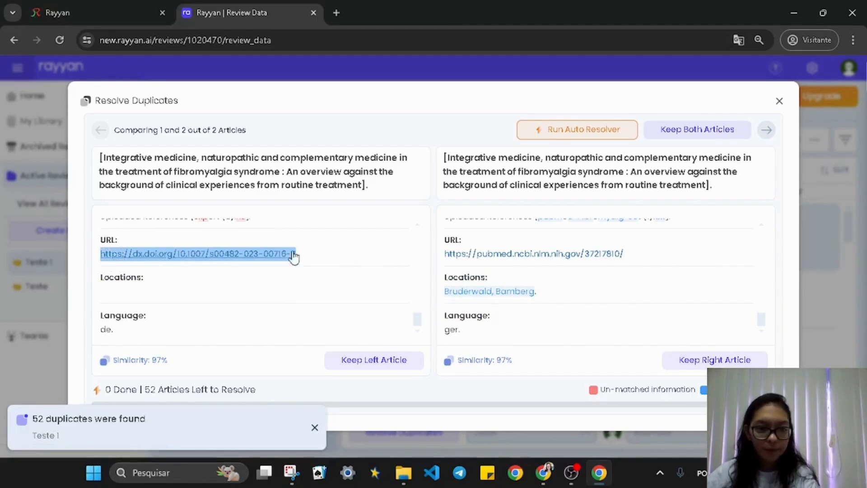
{"action": "left_click_drag", "start_coordinate": [649, 251], "coordinate": [453, 252]}
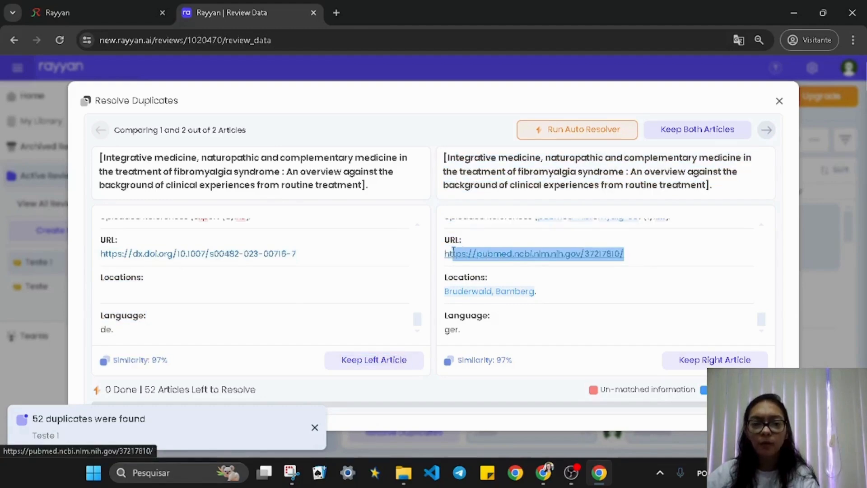
{"action": "left_click", "coordinate": [714, 276]}
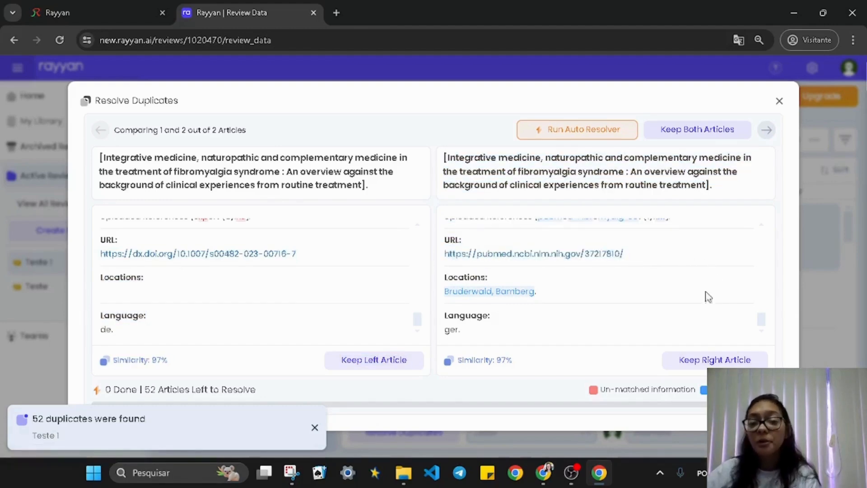
{"action": "left_click", "coordinate": [700, 361]}
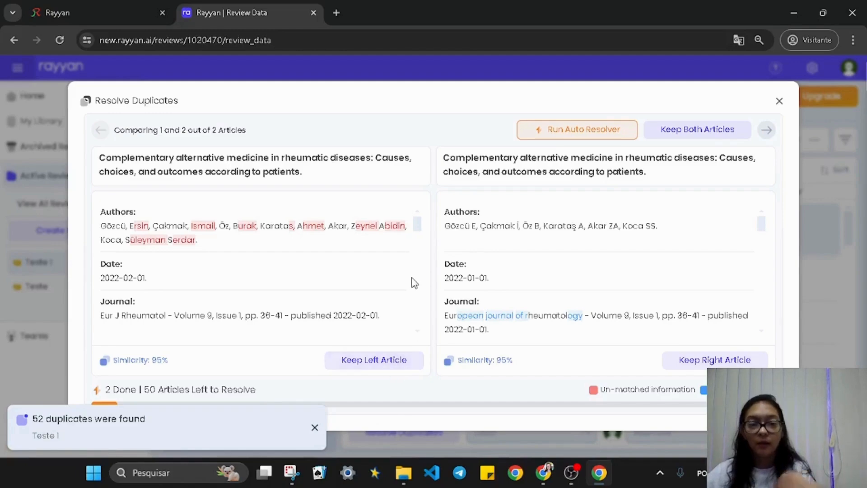
Keep the left copies of the rheumatic diseases, dietary interventions, linalool nanocapsules and Fib-19-01 articles
{"action": "scroll", "coordinate": [411, 284], "scroll_direction": "down", "scroll_amount": 3}
{"action": "scroll", "coordinate": [409, 286], "scroll_direction": "down", "scroll_amount": 5}
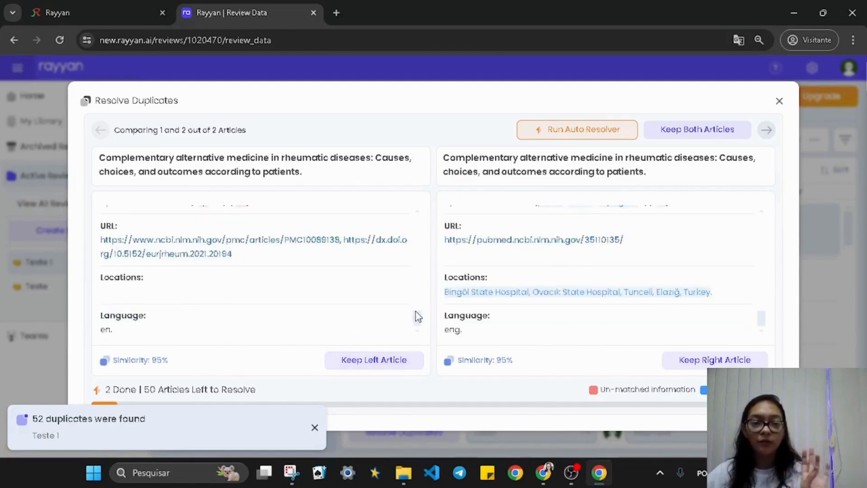
{"action": "scroll", "coordinate": [402, 312], "scroll_direction": "up", "scroll_amount": 2}
{"action": "left_click", "coordinate": [390, 364]}
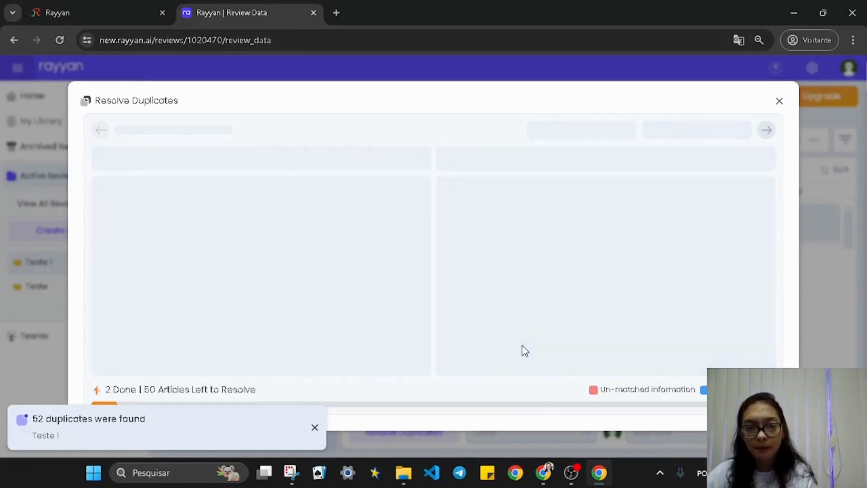
{"action": "scroll", "coordinate": [382, 307], "scroll_direction": "down", "scroll_amount": 3}
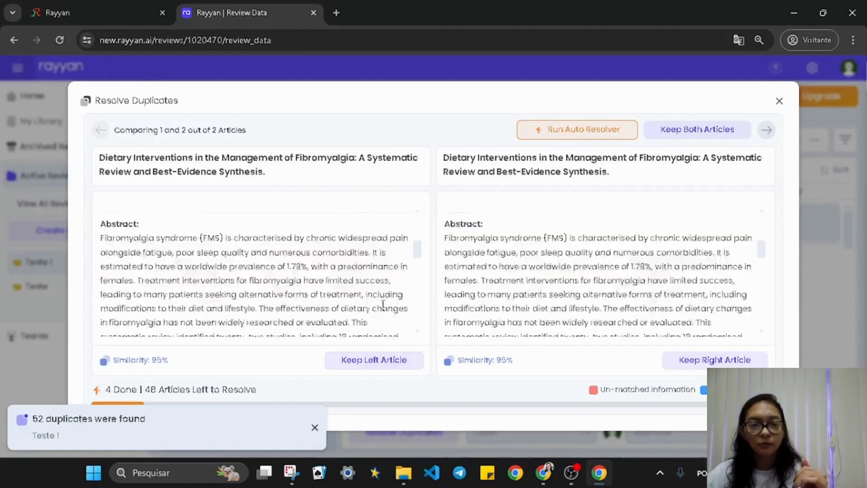
{"action": "scroll", "coordinate": [384, 306], "scroll_direction": "down", "scroll_amount": 10}
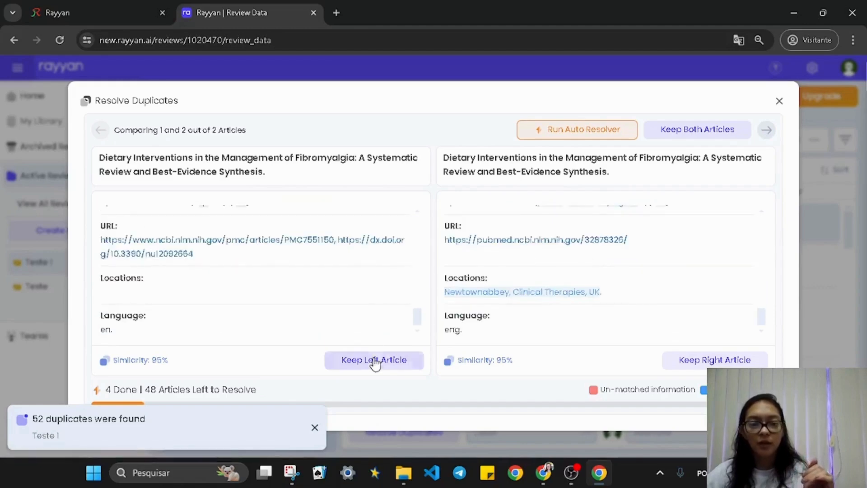
{"action": "left_click", "coordinate": [375, 362]}
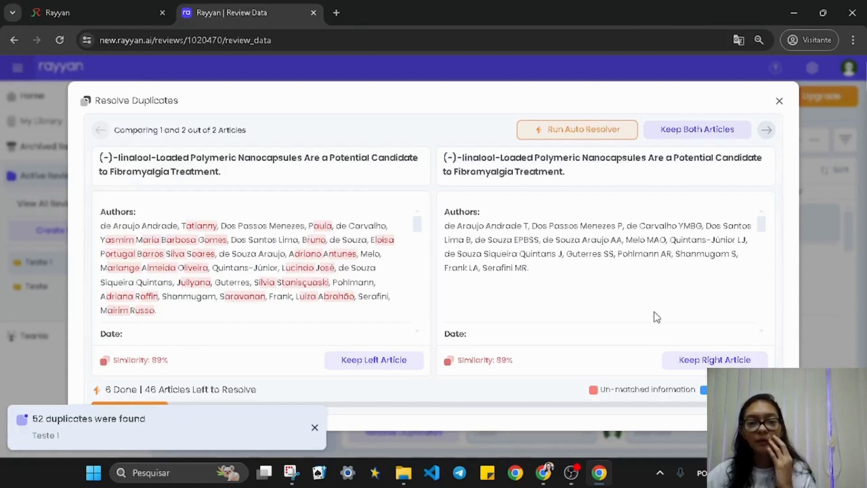
{"action": "left_click", "coordinate": [387, 366]}
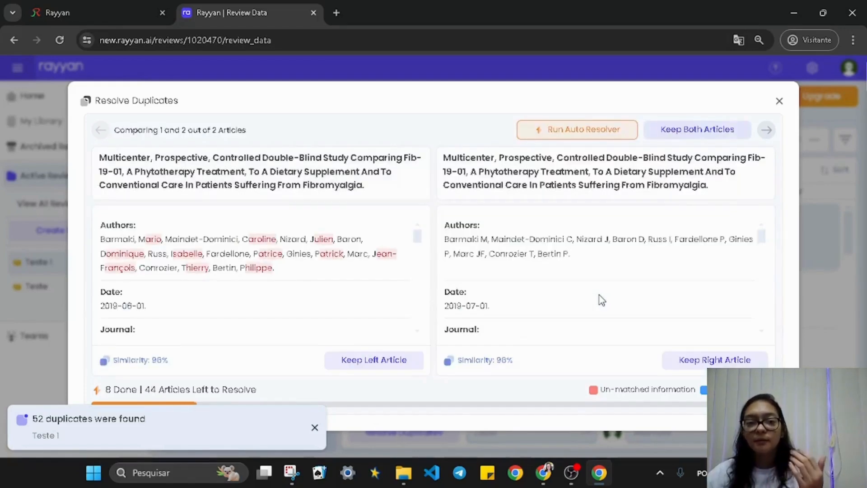
{"action": "scroll", "coordinate": [416, 285], "scroll_direction": "down", "scroll_amount": 10}
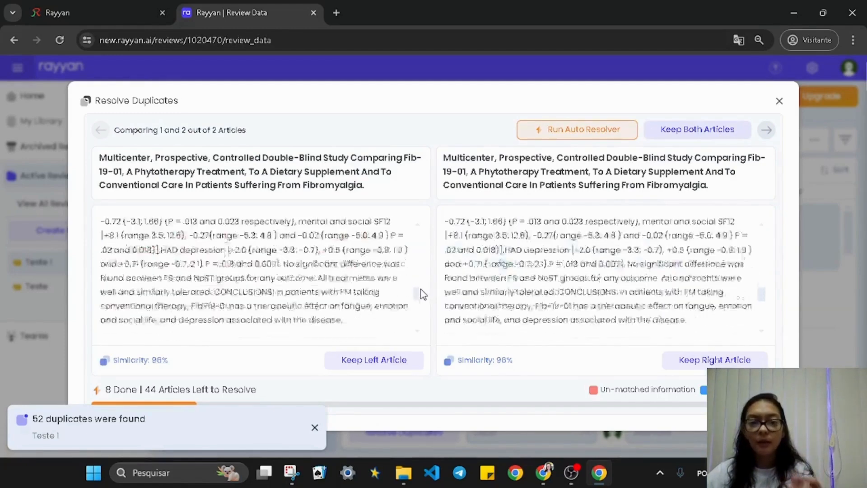
{"action": "left_click", "coordinate": [349, 360]}
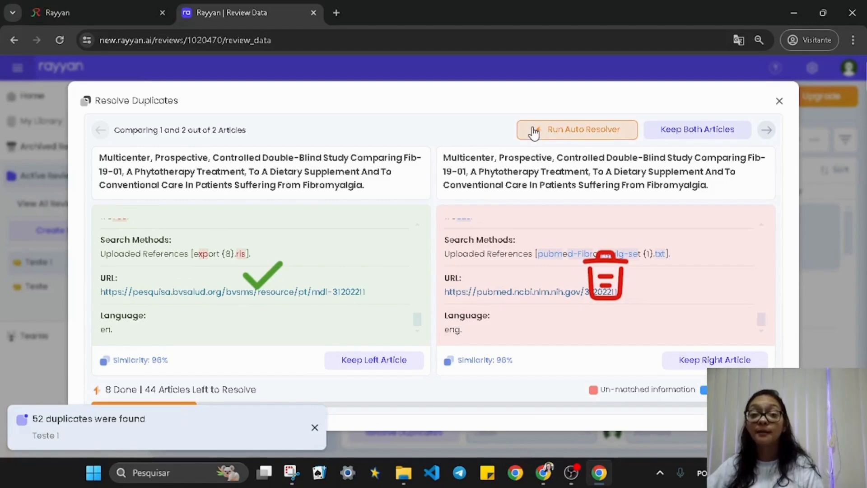
Keep both articles of the next pair, step through further pairs, and close the resolver
{"action": "left_click", "coordinate": [699, 137]}
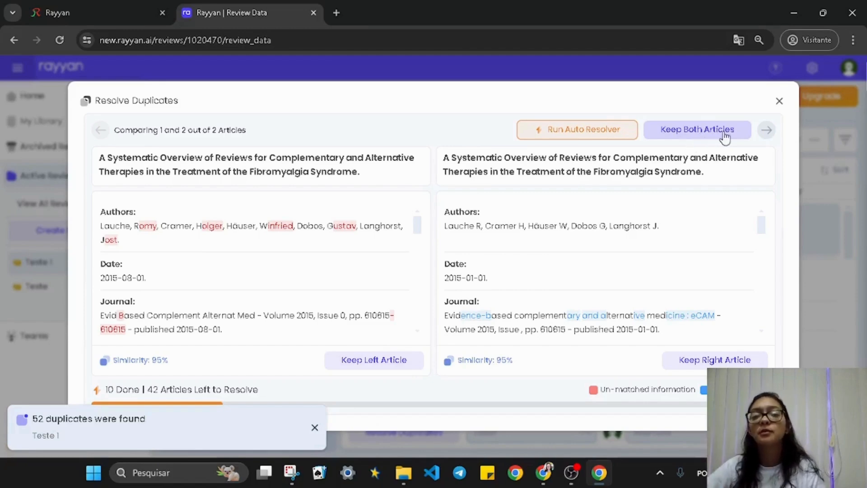
{"action": "left_click", "coordinate": [780, 103]}
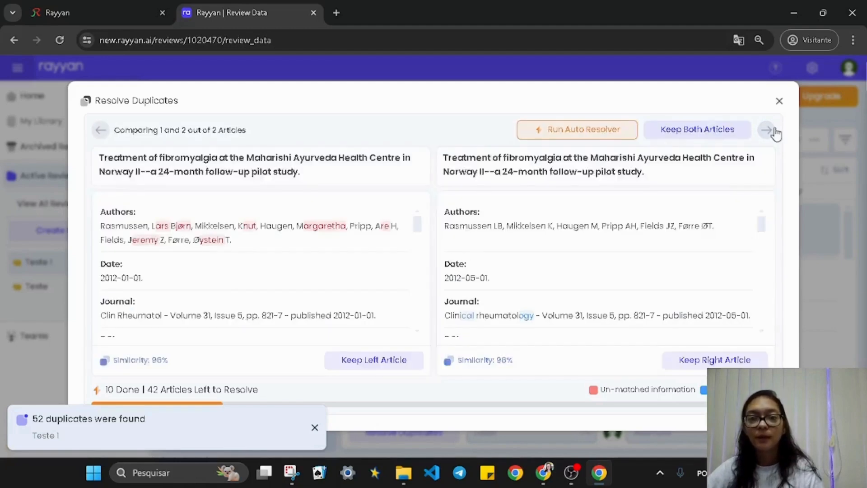
{"action": "left_click", "coordinate": [768, 134]}
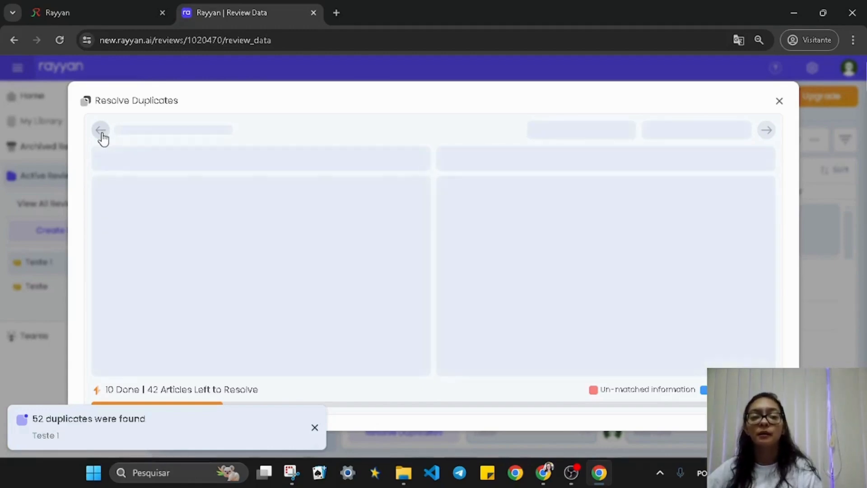
{"action": "left_click", "coordinate": [784, 103]}
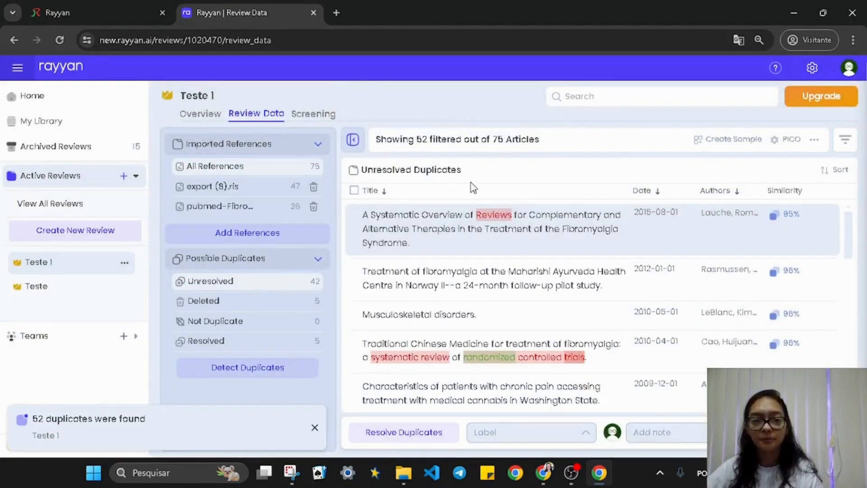
Check Teste 1's Deleted, Resolved and Unresolved duplicate lists, then open the Teste review
{"action": "left_click", "coordinate": [482, 246]}
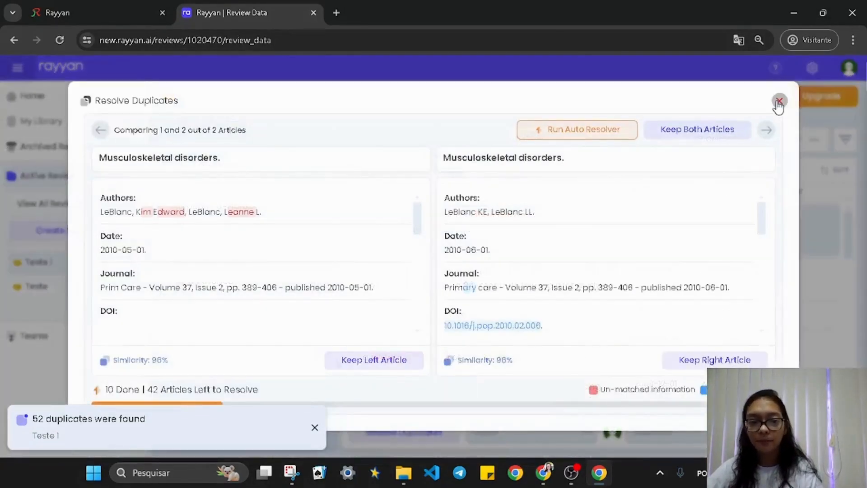
{"action": "left_click", "coordinate": [779, 103]}
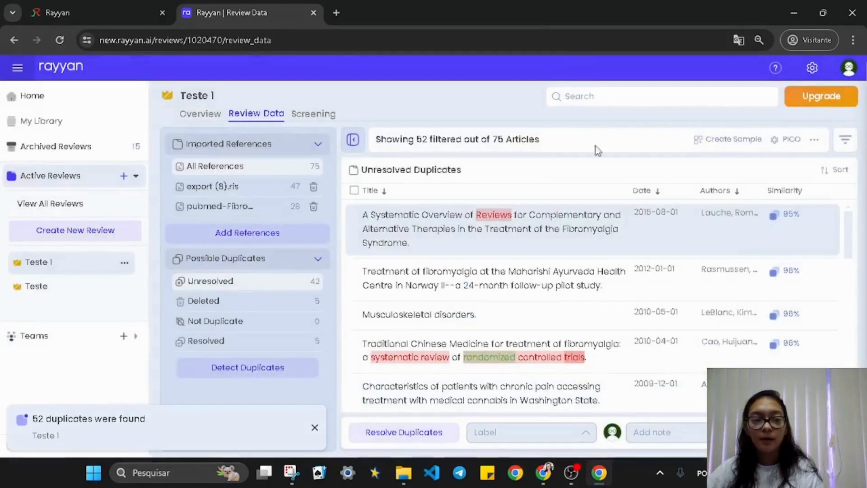
{"action": "left_click", "coordinate": [238, 307]}
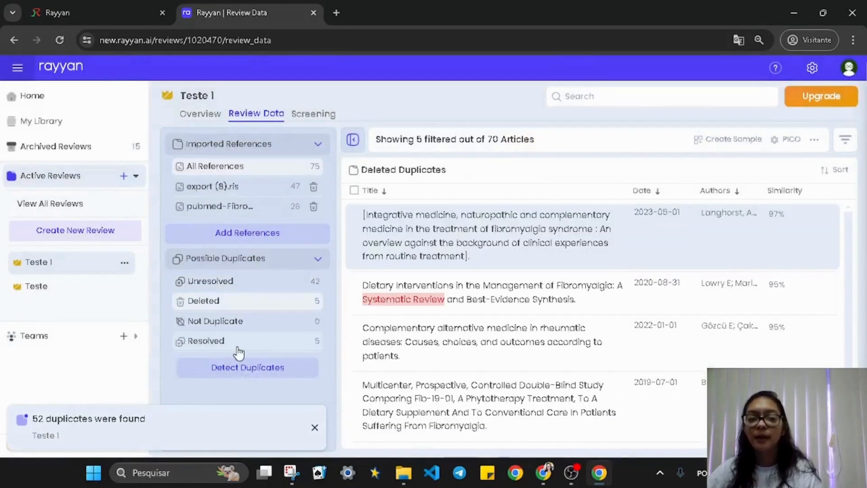
{"action": "left_click", "coordinate": [240, 348]}
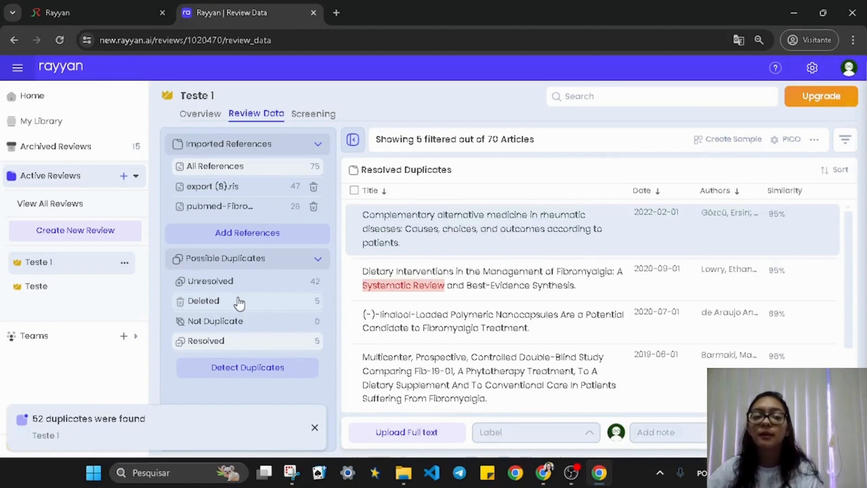
{"action": "left_click", "coordinate": [234, 287]}
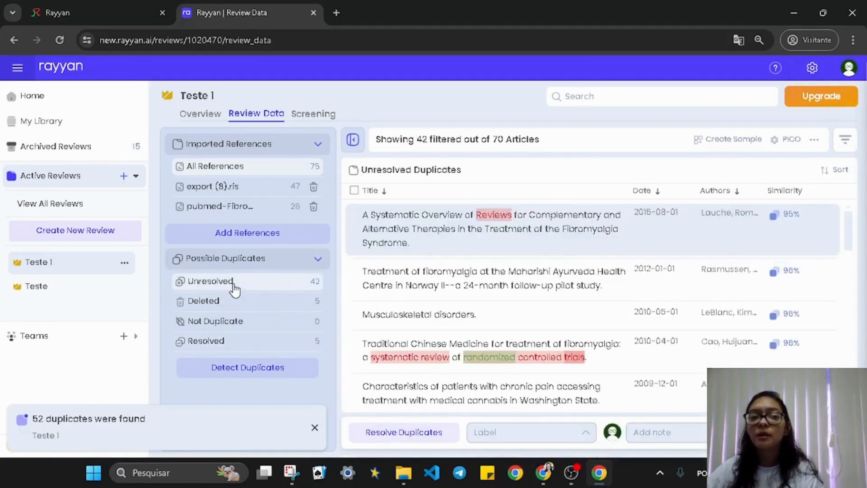
{"action": "left_click", "coordinate": [46, 295]}
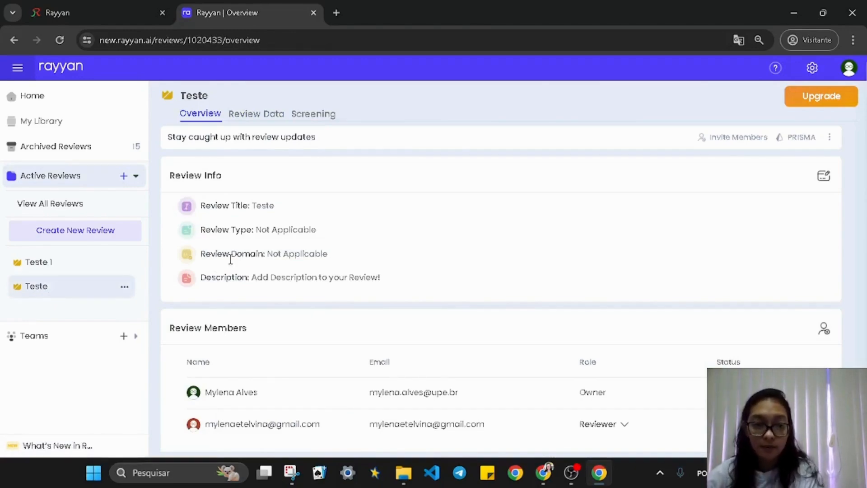
Check the Teste review's duplicate counts (0 unresolved, 26 resolved), then open its Screening page
{"action": "left_click", "coordinate": [267, 117]}
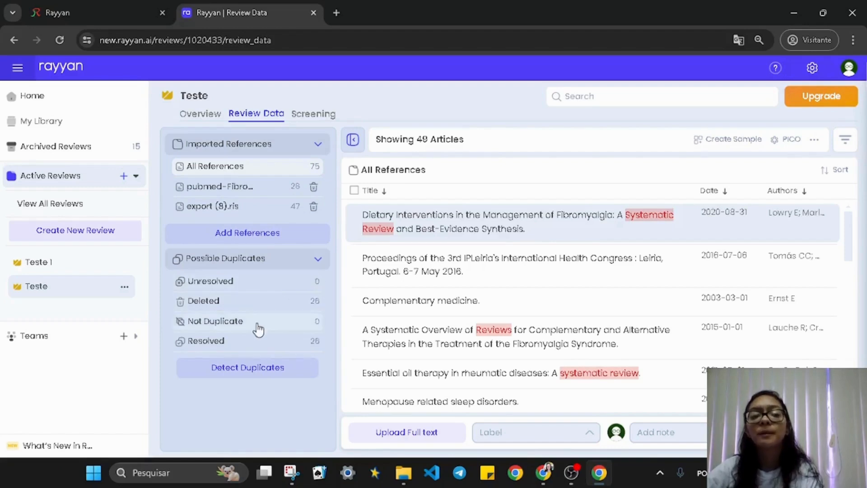
{"action": "left_click_drag", "start_coordinate": [178, 284], "coordinate": [185, 309]}
{"action": "left_click_drag", "start_coordinate": [330, 345], "coordinate": [179, 353]}
{"action": "left_click", "coordinate": [237, 392]}
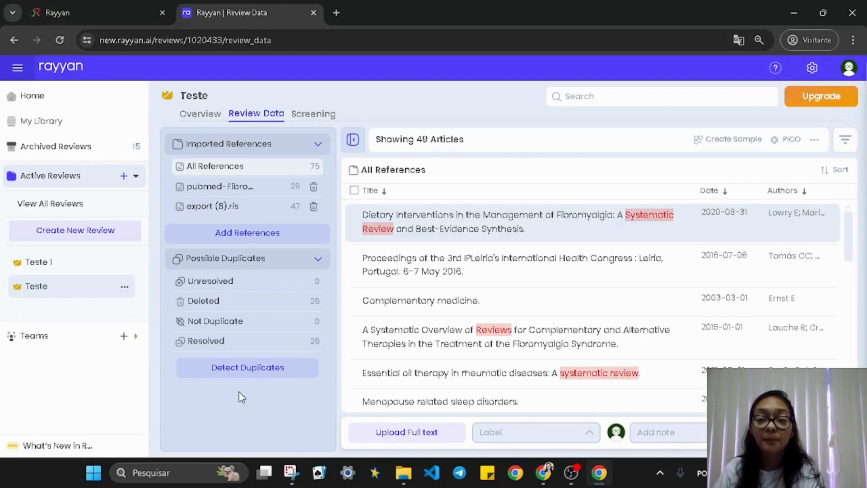
{"action": "left_click", "coordinate": [317, 120]}
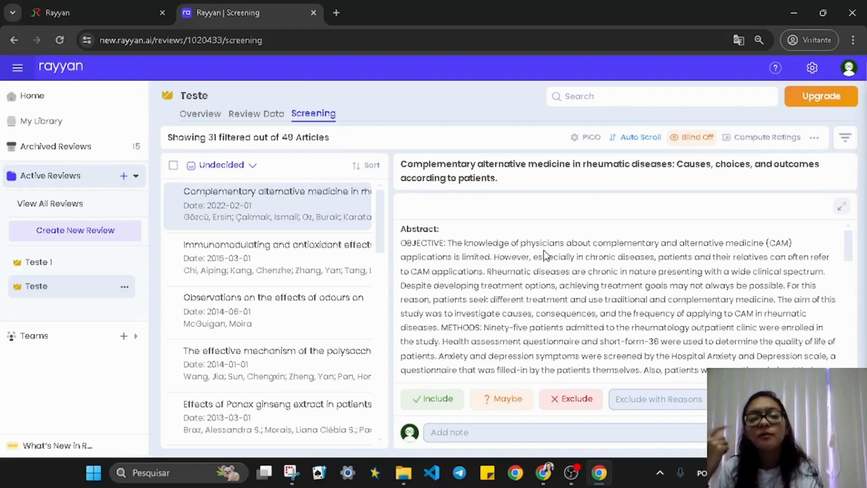
Enable blind mode, exclude the rheumatic diseases complementary medicine article, and show the next article's exclusion reasons
{"action": "left_click", "coordinate": [694, 138]}
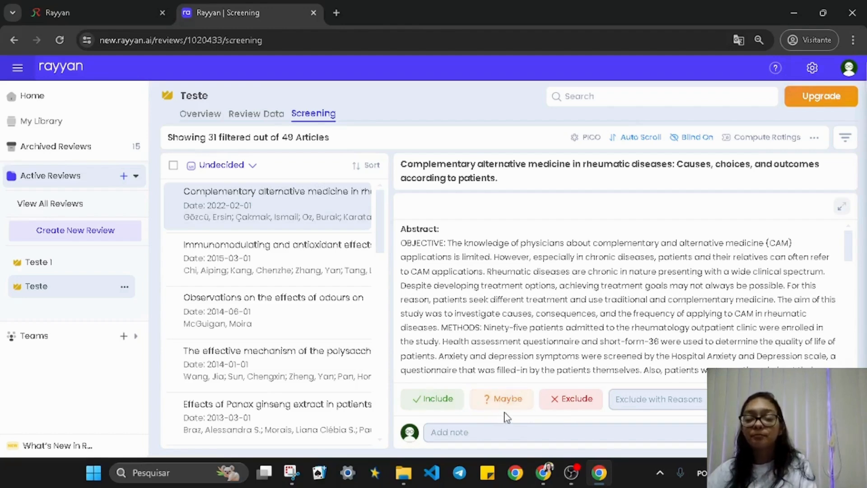
{"action": "left_click", "coordinate": [584, 407]}
{"action": "left_click", "coordinate": [672, 405]}
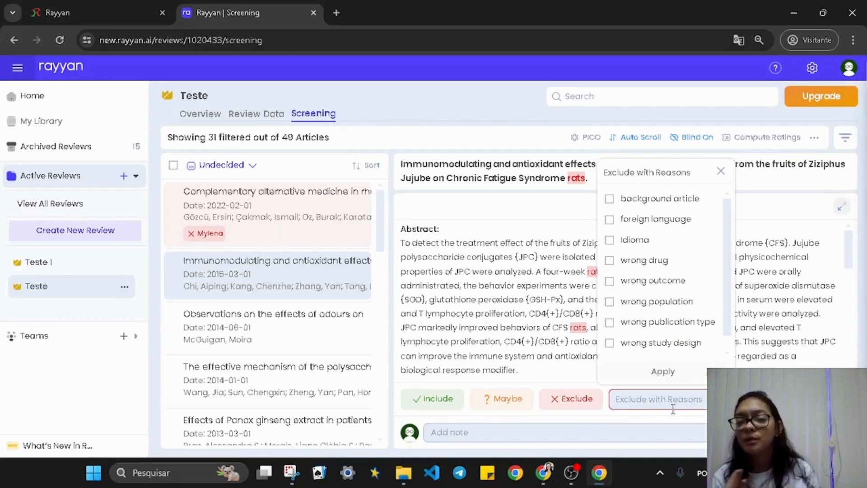
Tick Idioma as an exclusion reason, try and untick the other reasons, then dismiss the reasons list
{"action": "left_click", "coordinate": [610, 239]}
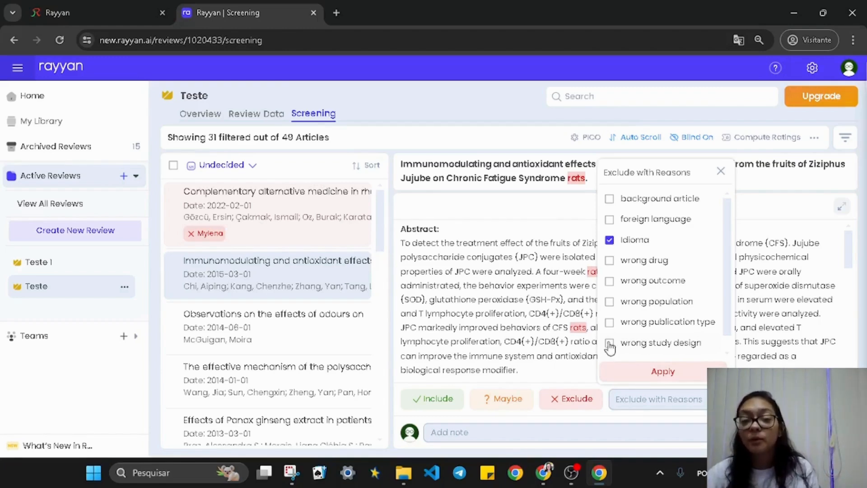
{"action": "left_click", "coordinate": [610, 302]}
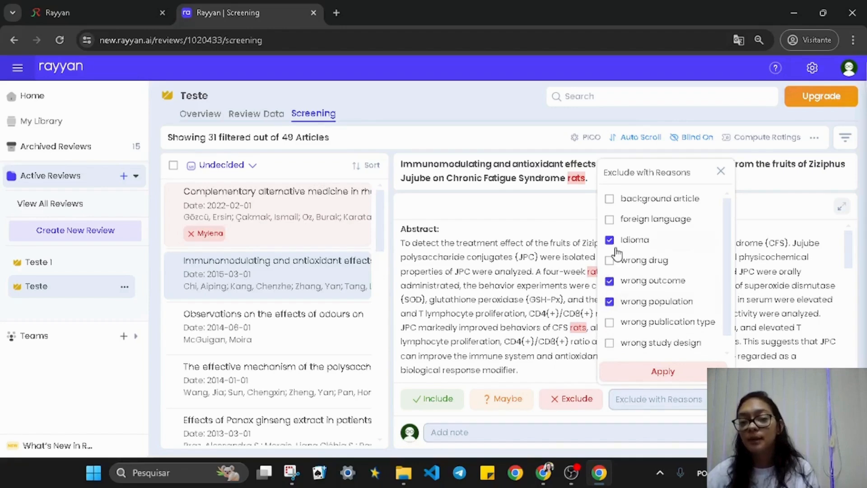
{"action": "left_click", "coordinate": [610, 260]}
{"action": "left_click", "coordinate": [610, 281]}
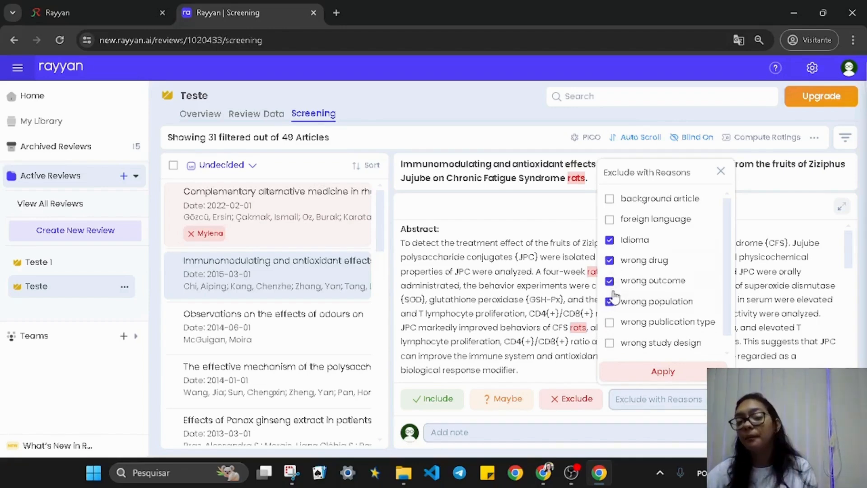
{"action": "left_click", "coordinate": [610, 281]}
{"action": "left_click", "coordinate": [609, 261]}
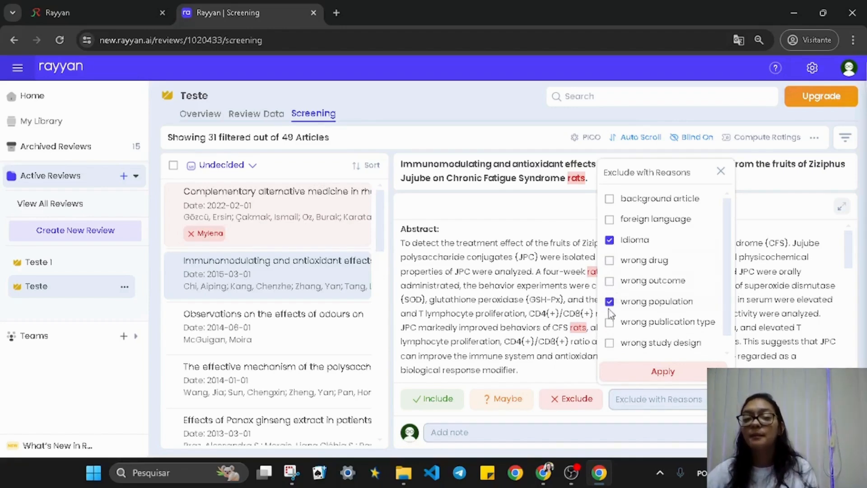
{"action": "left_click", "coordinate": [610, 302]}
{"action": "left_click", "coordinate": [562, 234]}
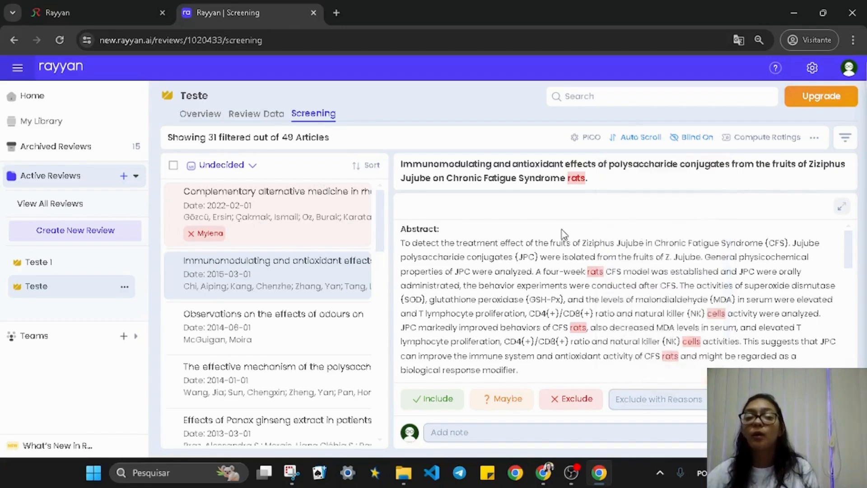
Exclude the Ziziphus Jujube and ginseng polysaccharide articles, include the odours and Panax ginseng articles, and return to Review Data
{"action": "left_click", "coordinate": [573, 403]}
{"action": "left_click", "coordinate": [573, 403]}
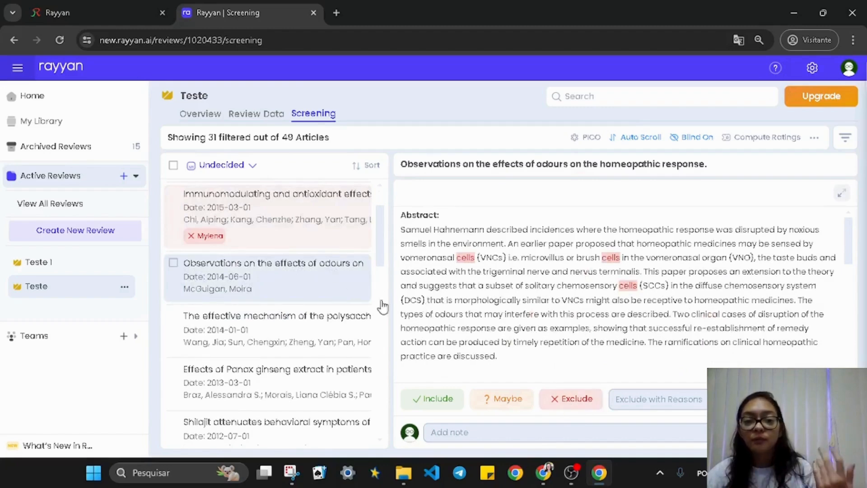
{"action": "left_click", "coordinate": [449, 399]}
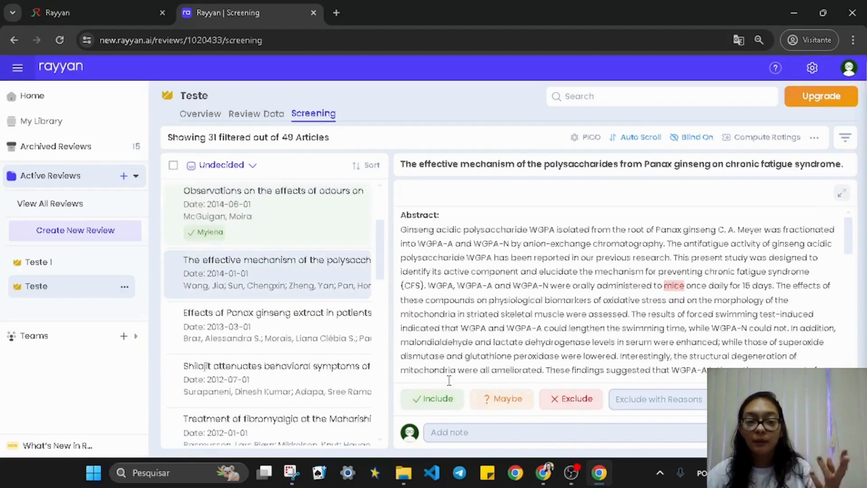
{"action": "left_click", "coordinate": [569, 402]}
{"action": "left_click", "coordinate": [450, 404]}
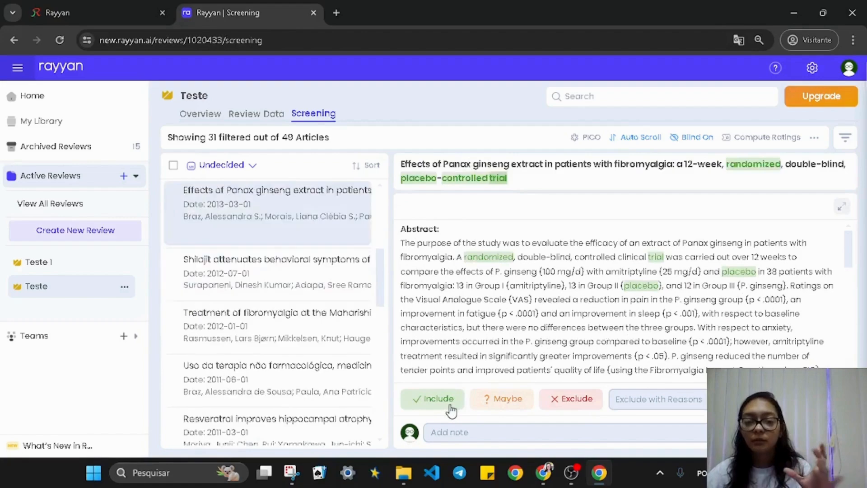
{"action": "left_click", "coordinate": [345, 324]}
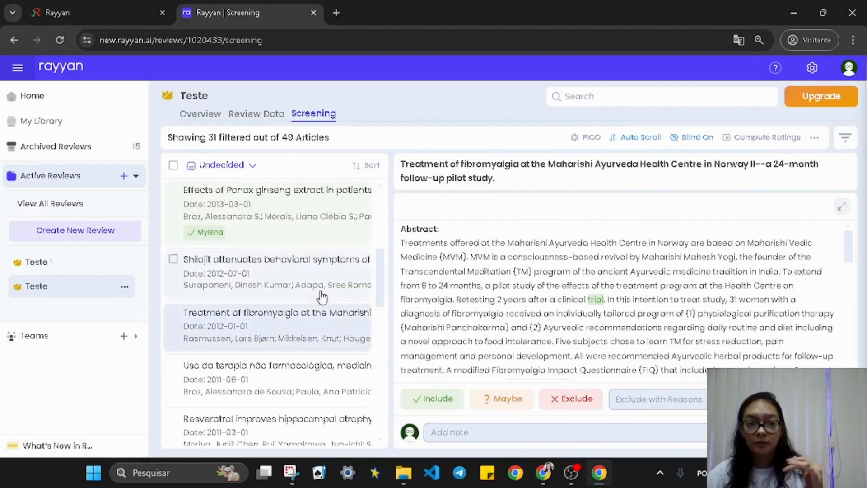
{"action": "left_click", "coordinate": [246, 114]}
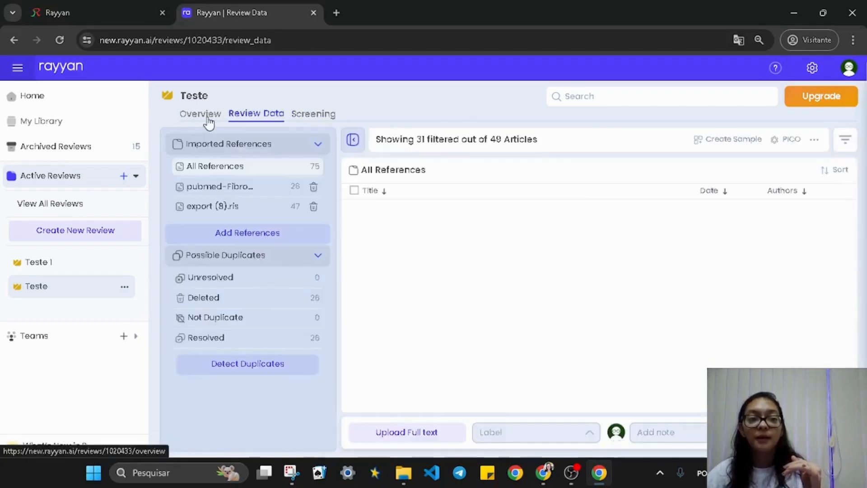
{"action": "left_click", "coordinate": [217, 122]}
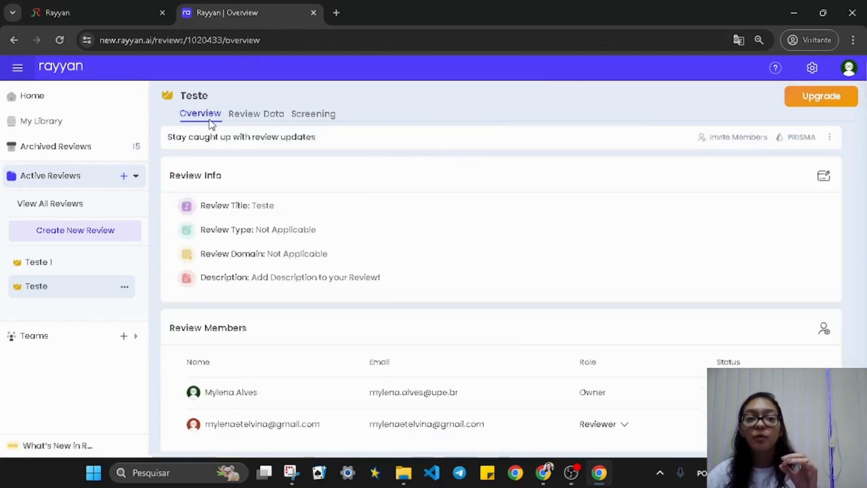
{"action": "scroll", "coordinate": [557, 238], "scroll_direction": "down", "scroll_amount": 4}
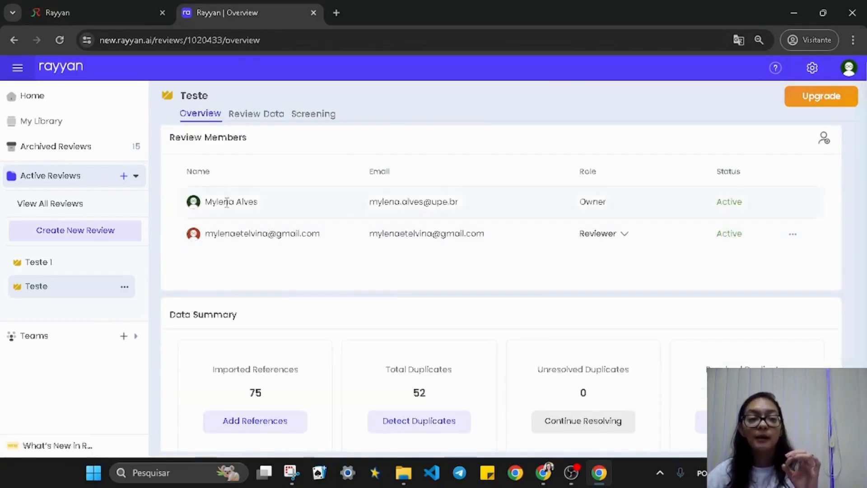
{"action": "left_click_drag", "start_coordinate": [206, 201], "coordinate": [625, 201]}
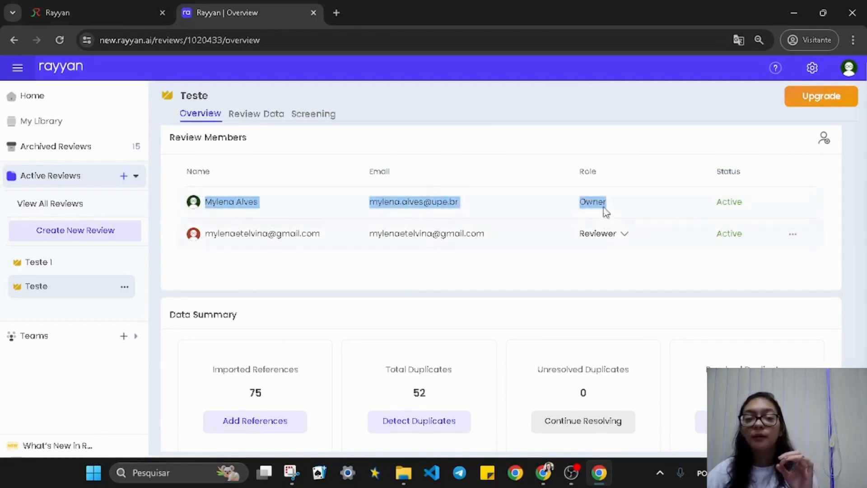
{"action": "left_click", "coordinate": [609, 210]}
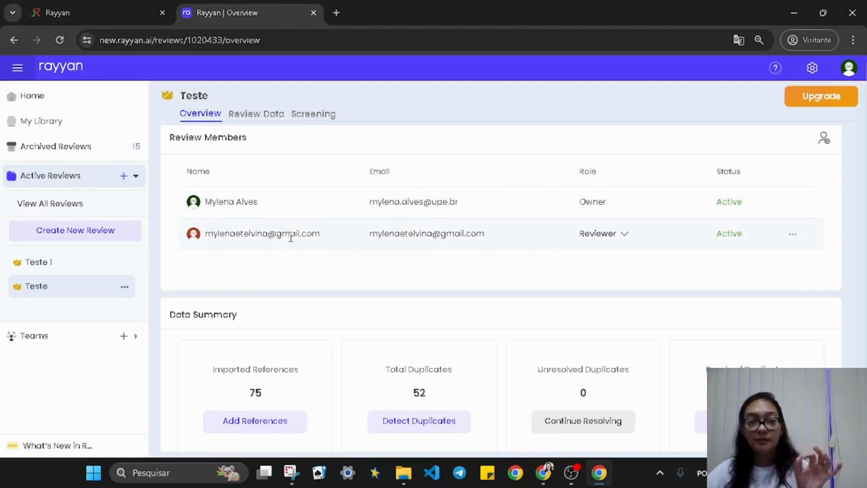
{"action": "left_click_drag", "start_coordinate": [207, 233], "coordinate": [333, 238]}
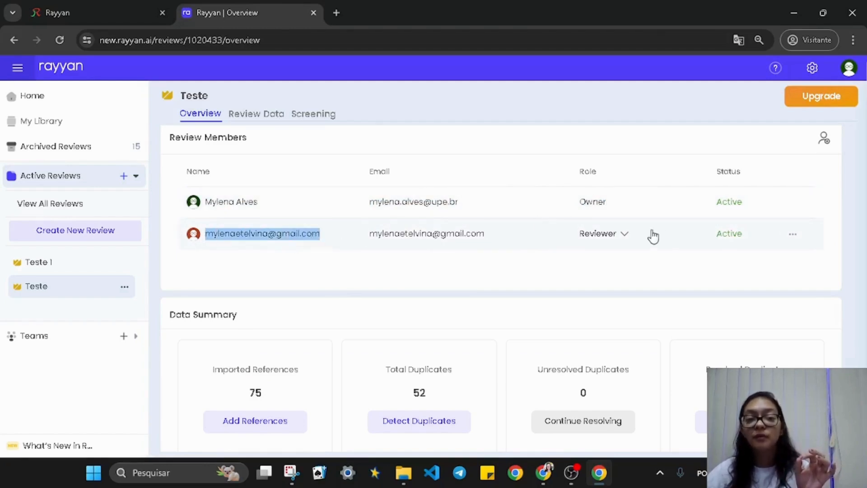
{"action": "left_click", "coordinate": [628, 240]}
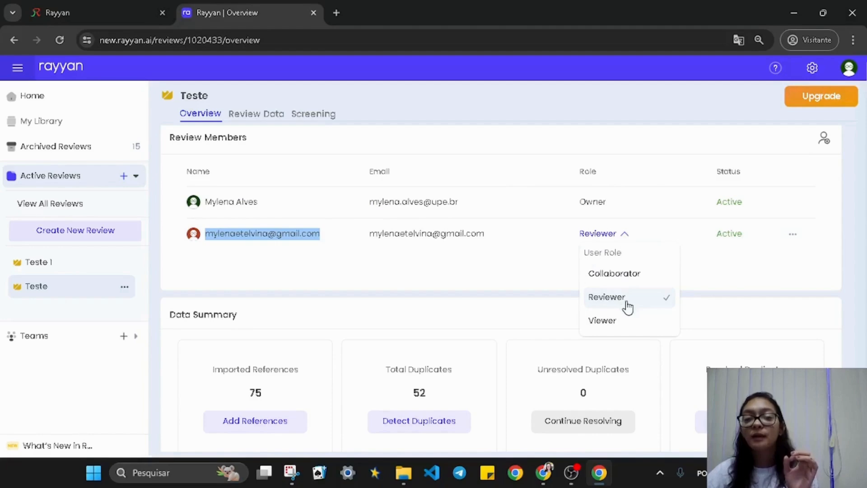
{"action": "left_click", "coordinate": [545, 270]}
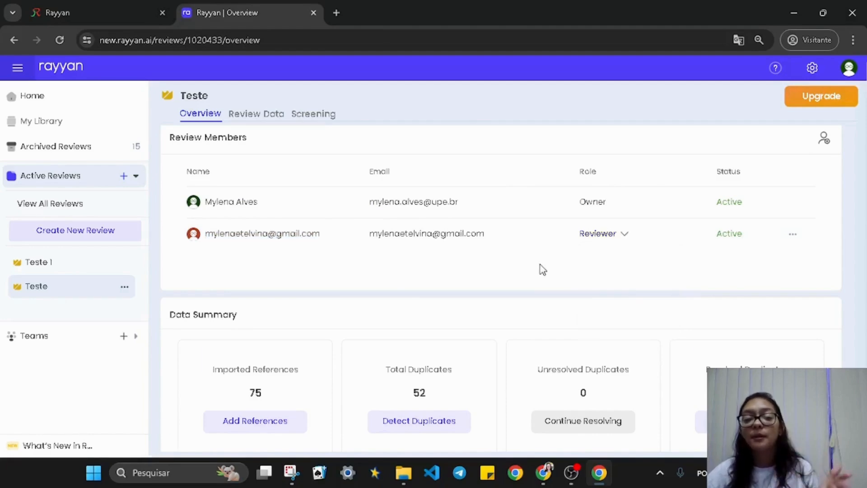
{"action": "scroll", "coordinate": [542, 270], "scroll_direction": "down", "scroll_amount": 6}
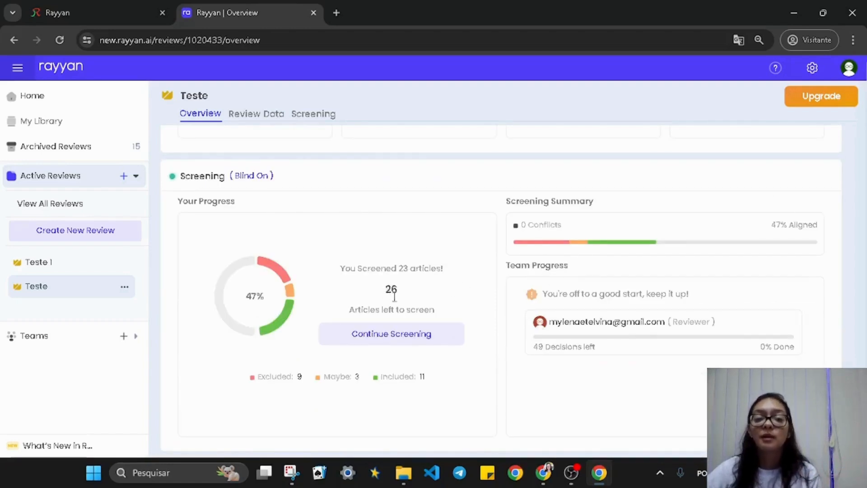
{"action": "left_click_drag", "start_coordinate": [398, 269], "coordinate": [439, 270]}
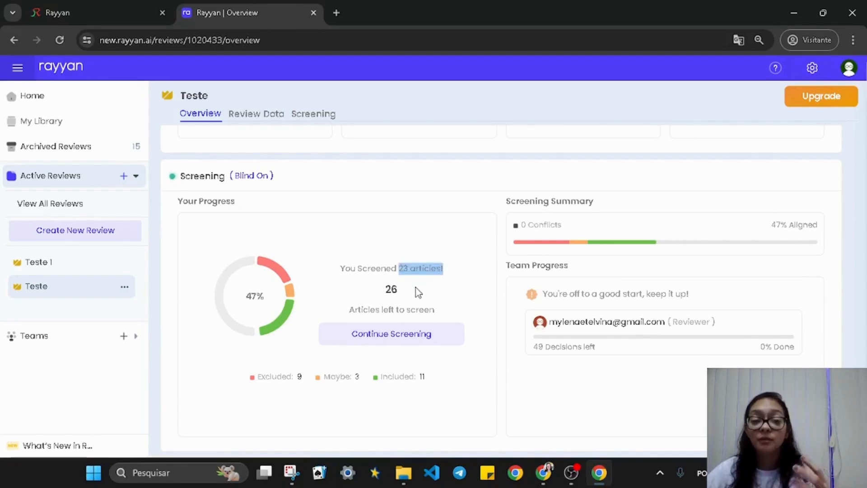
{"action": "left_click_drag", "start_coordinate": [415, 293], "coordinate": [375, 296]}
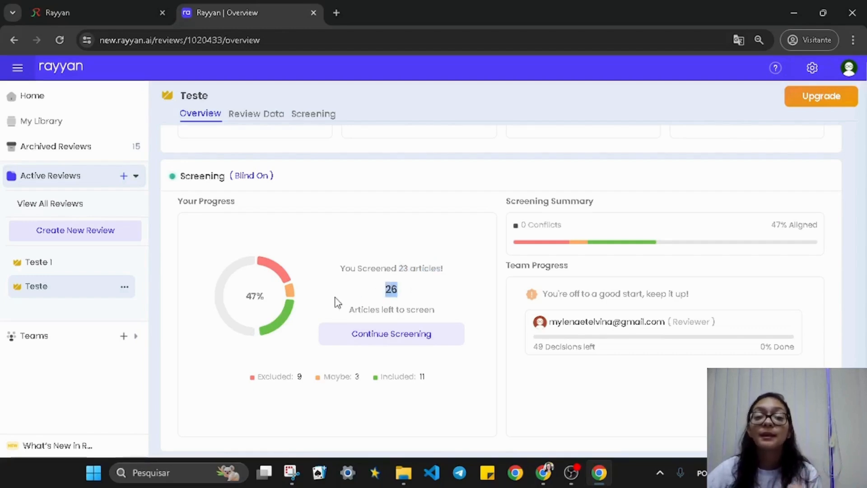
{"action": "left_click_drag", "start_coordinate": [310, 379], "coordinate": [260, 384]}
{"action": "left_click_drag", "start_coordinate": [359, 376], "coordinate": [325, 378]}
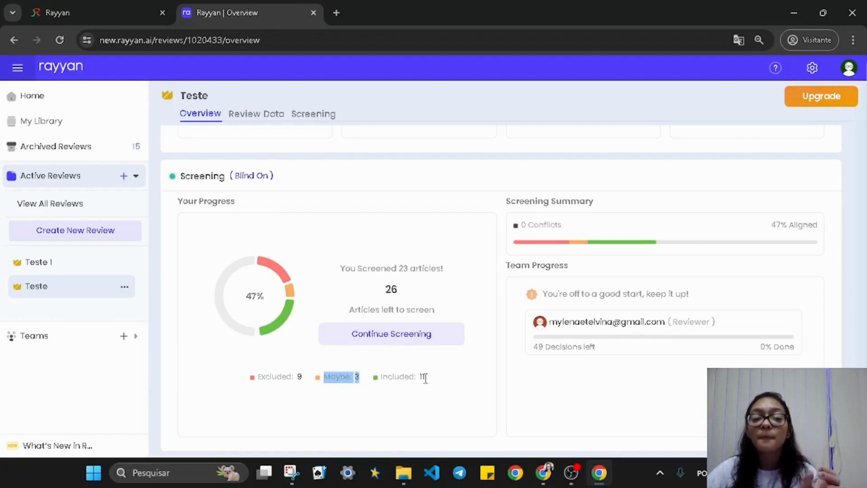
{"action": "left_click_drag", "start_coordinate": [425, 379], "coordinate": [379, 390]}
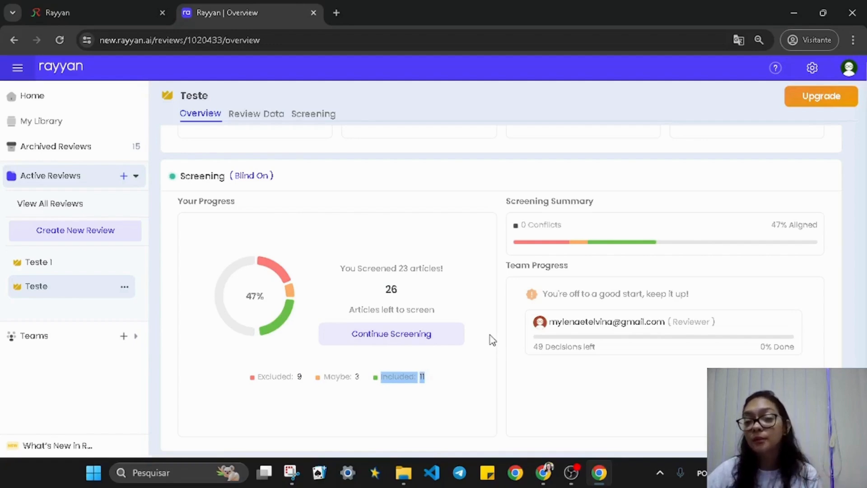
{"action": "left_click_drag", "start_coordinate": [771, 224], "coordinate": [827, 230]}
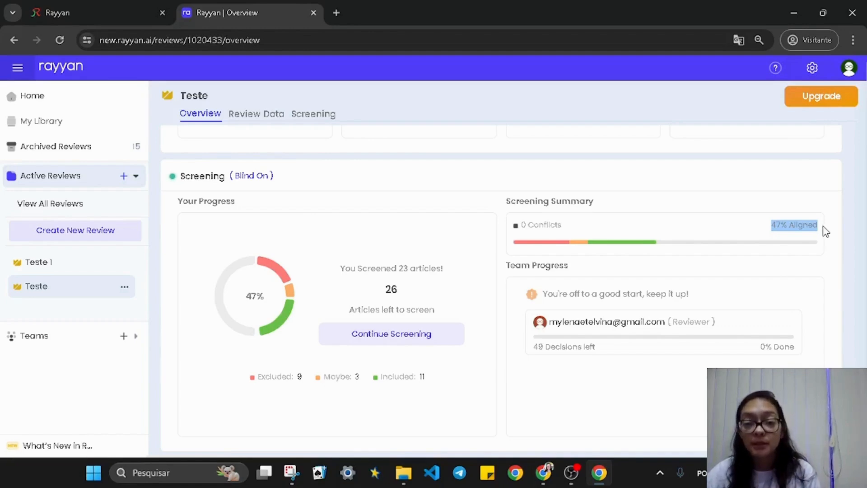
{"action": "scroll", "coordinate": [826, 231], "scroll_direction": "up", "scroll_amount": 10}
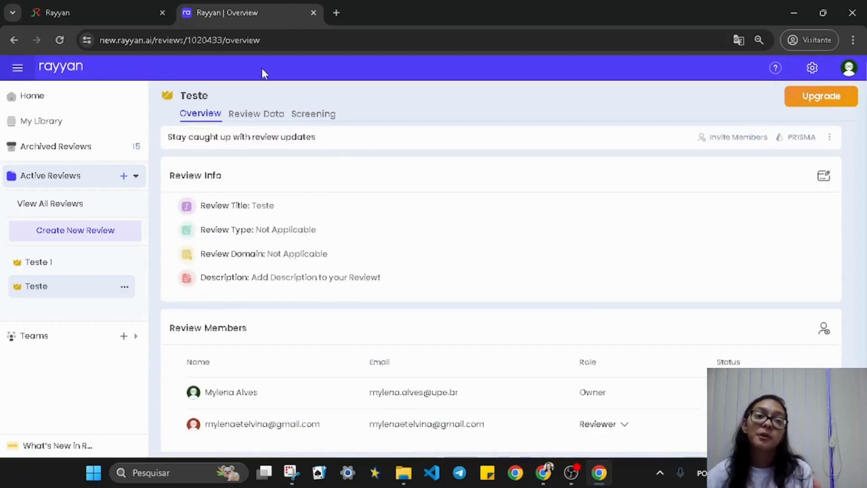
Open the Teste review's article table in the classic Rayyan interface
{"action": "left_click", "coordinate": [107, 10]}
{"action": "left_click", "coordinate": [107, 149]}
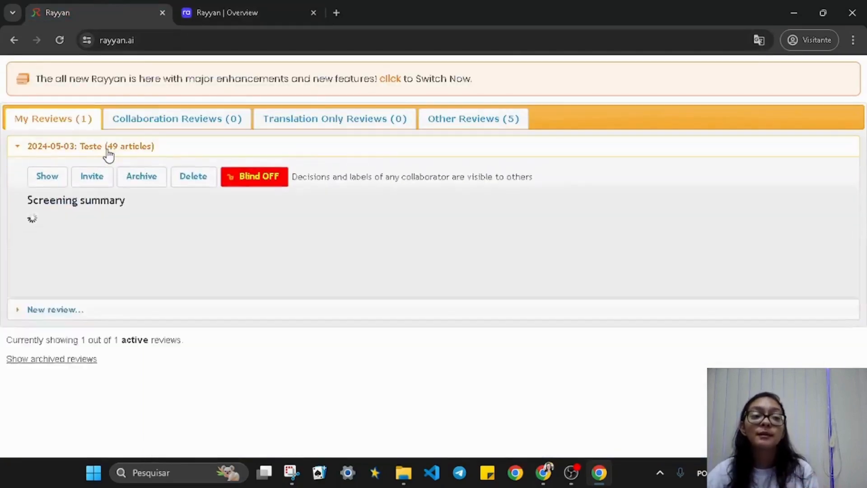
{"action": "left_click", "coordinate": [53, 186]}
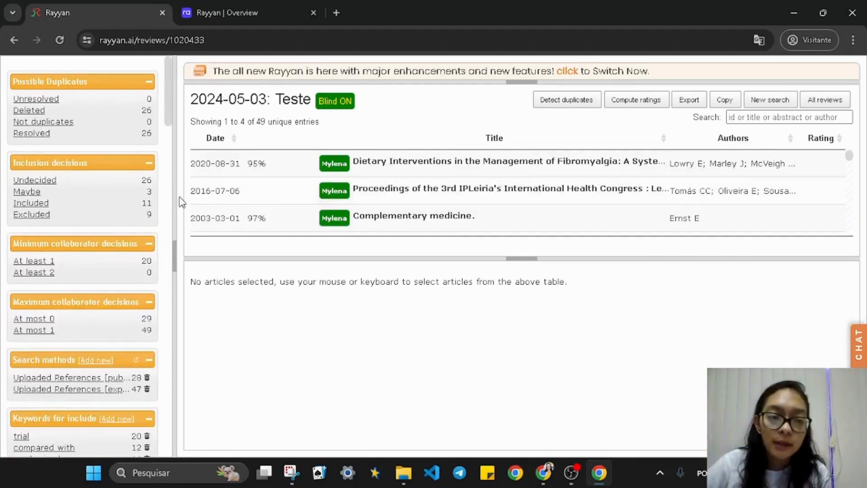
Cycle the filter through Maybe, Included and Excluded, ending on the 26 Undecided articles
{"action": "left_click", "coordinate": [46, 182]}
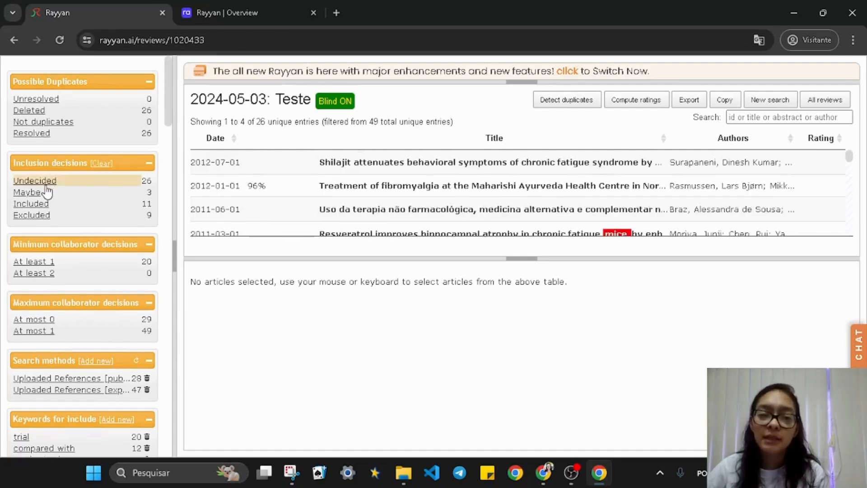
{"action": "left_click", "coordinate": [37, 197]}
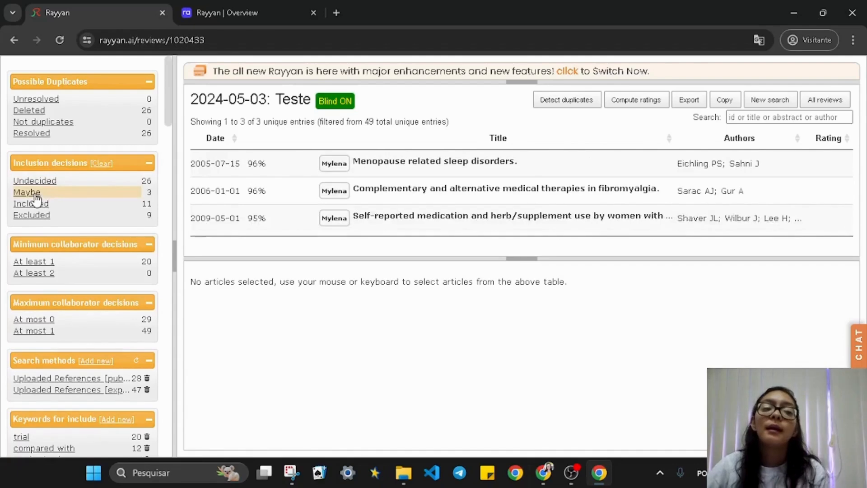
{"action": "left_click", "coordinate": [35, 206]}
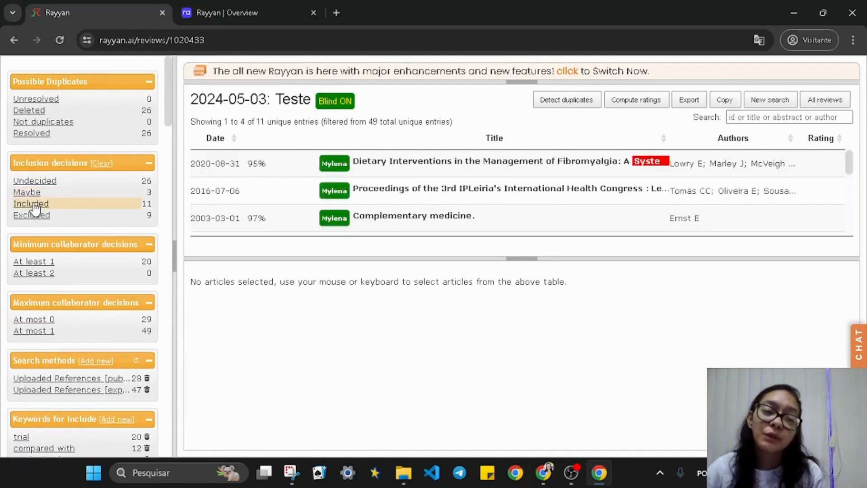
{"action": "left_click", "coordinate": [37, 215]}
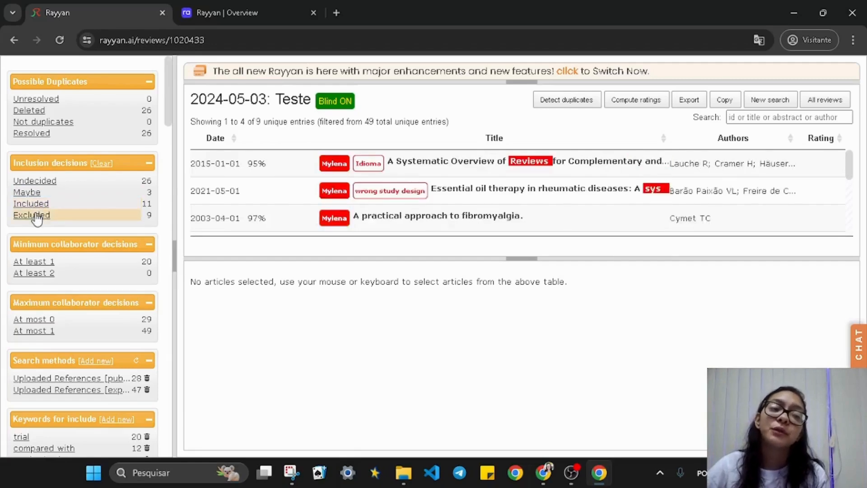
{"action": "left_click", "coordinate": [32, 183]}
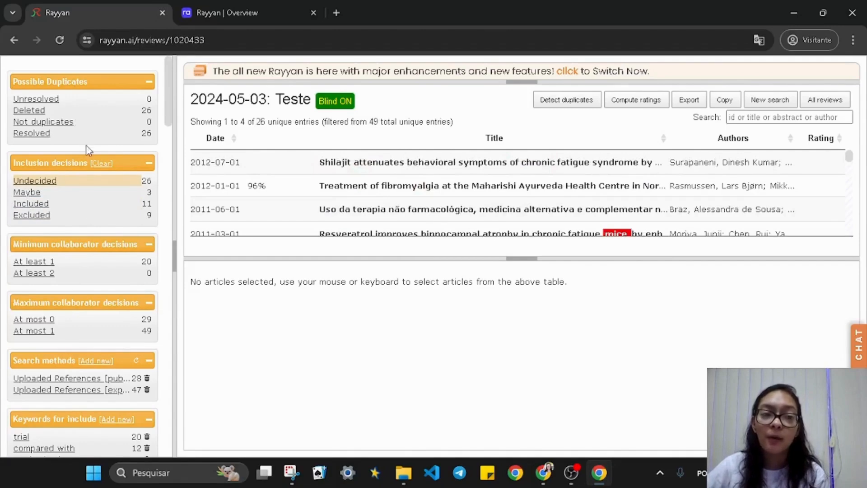
Collapse the new overview's sidebar, then go via All reviews back to Teste's full 49-entry table
{"action": "left_click", "coordinate": [226, 13]}
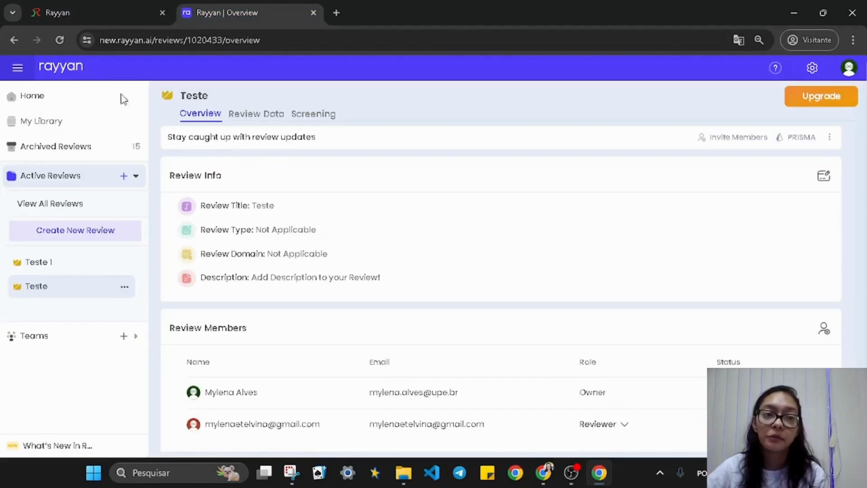
{"action": "left_click", "coordinate": [21, 70]}
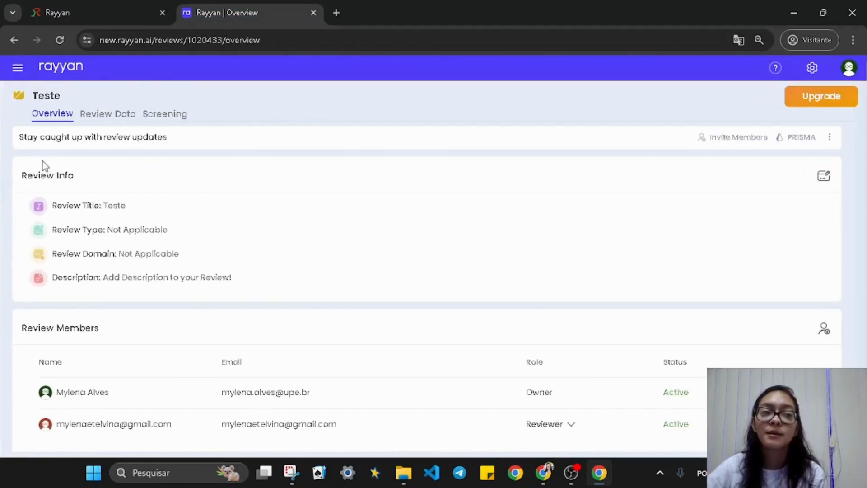
{"action": "left_click", "coordinate": [145, 7]}
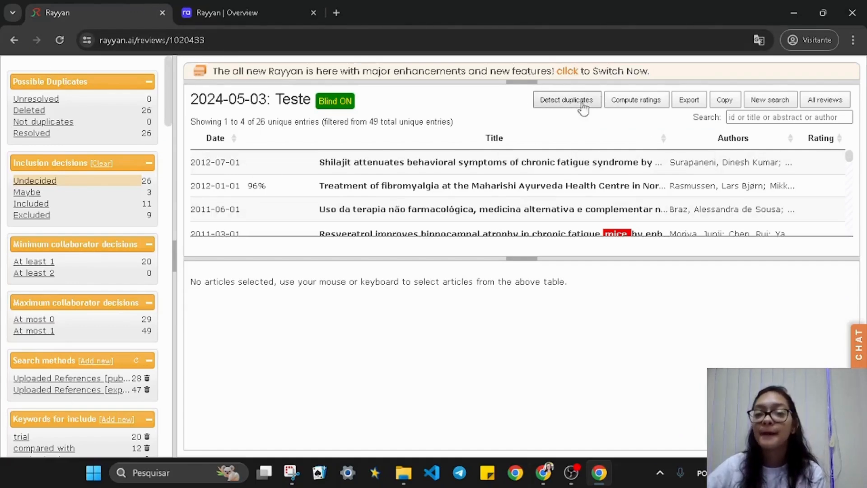
{"action": "left_click", "coordinate": [827, 99]}
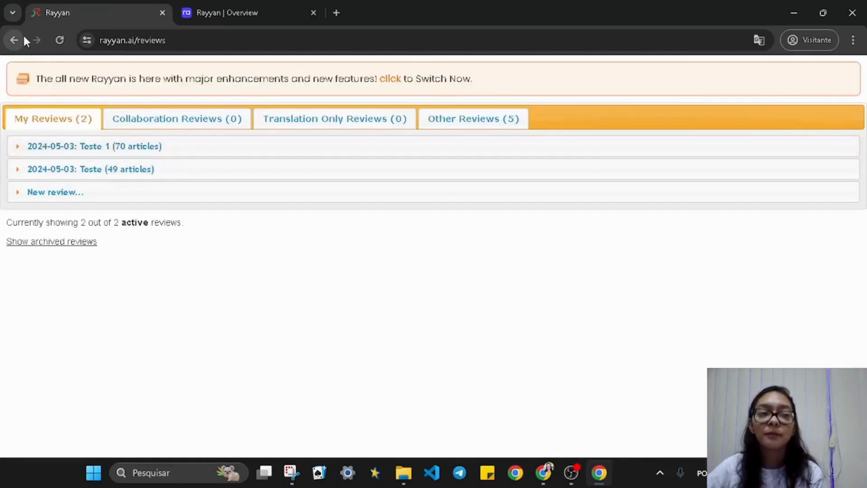
{"action": "left_click", "coordinate": [16, 39]}
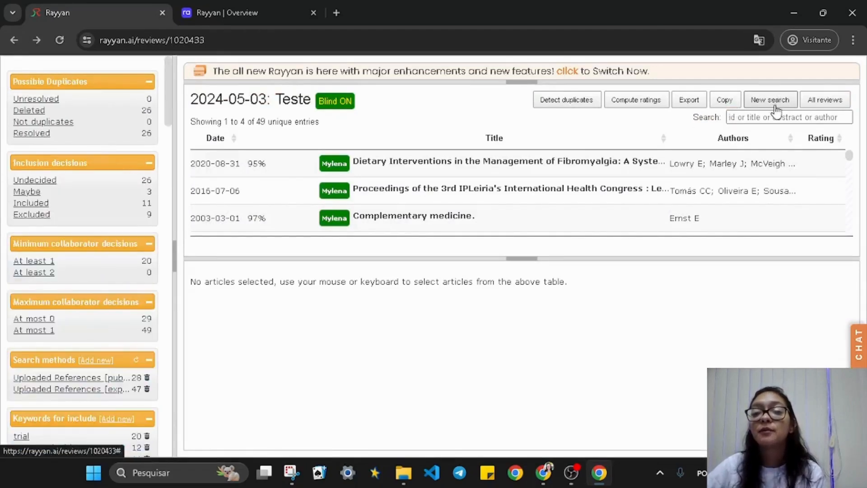
Open the export options for all 49 articles and then for Undecided, cancelling both times
{"action": "left_click", "coordinate": [689, 100]}
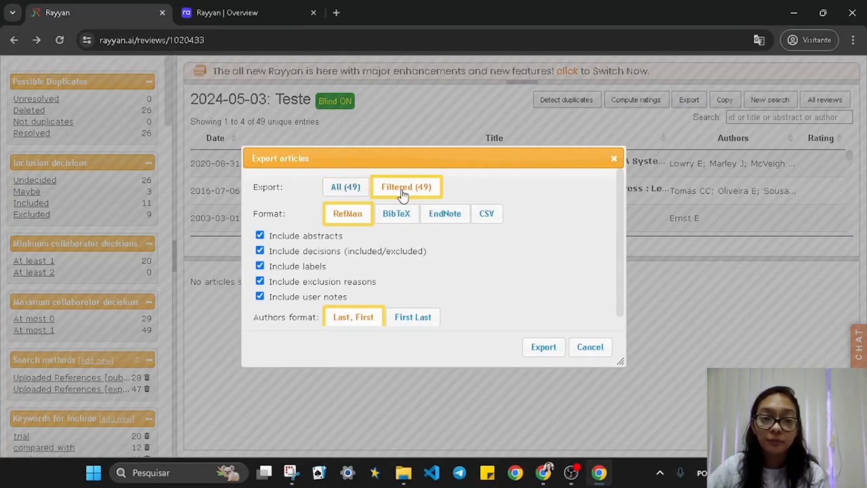
{"action": "left_click", "coordinate": [347, 192]}
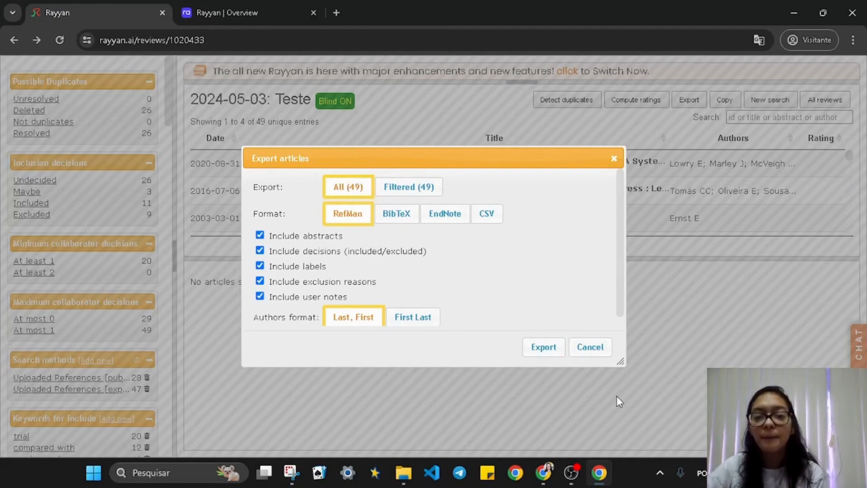
{"action": "left_click", "coordinate": [578, 352]}
{"action": "left_click", "coordinate": [35, 182]}
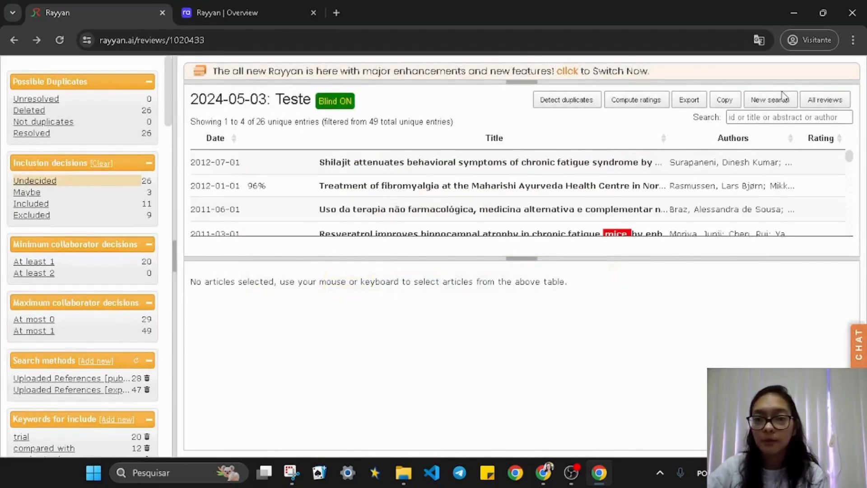
{"action": "left_click", "coordinate": [688, 100]}
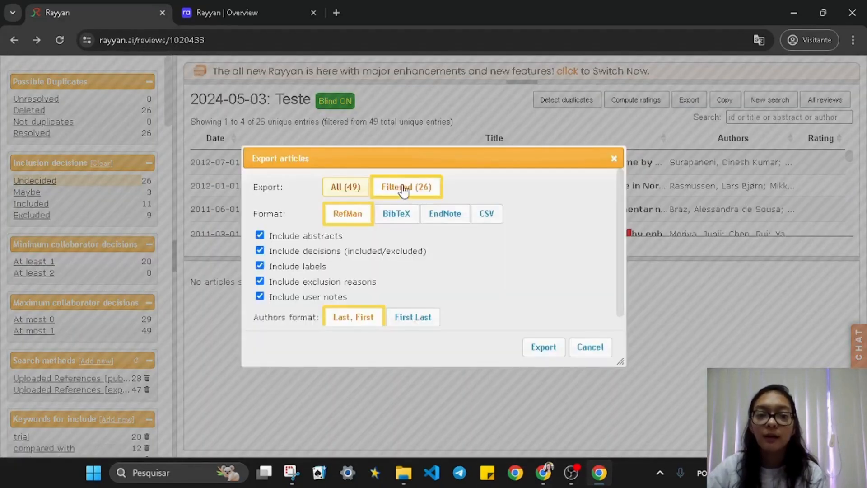
{"action": "left_click", "coordinate": [585, 347]}
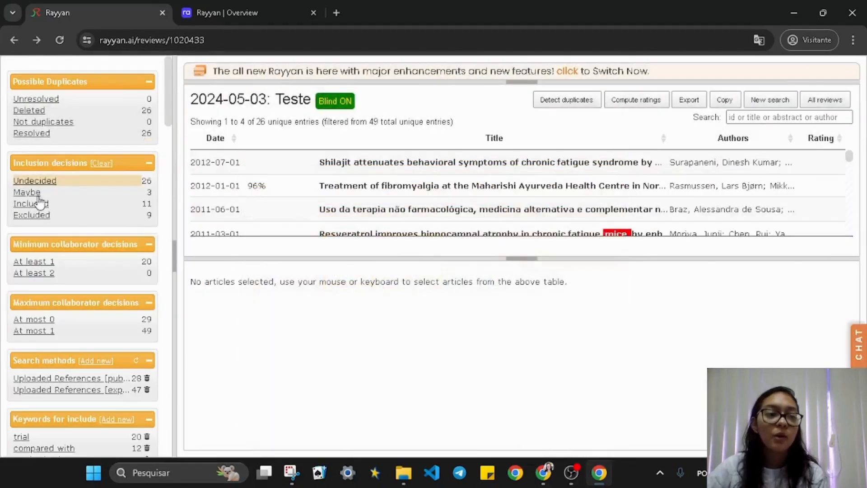
Export the 11 filtered Included articles in RefMan format, then filter back to Undecided
{"action": "left_click", "coordinate": [26, 204]}
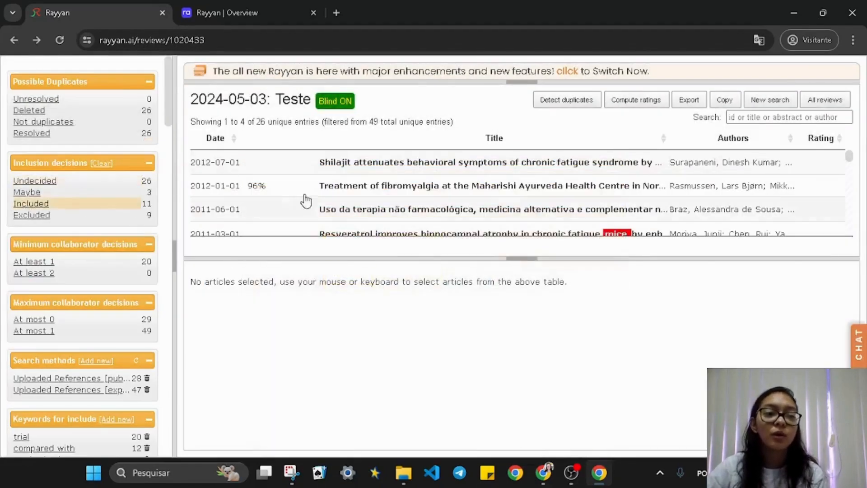
{"action": "left_click", "coordinate": [686, 100]}
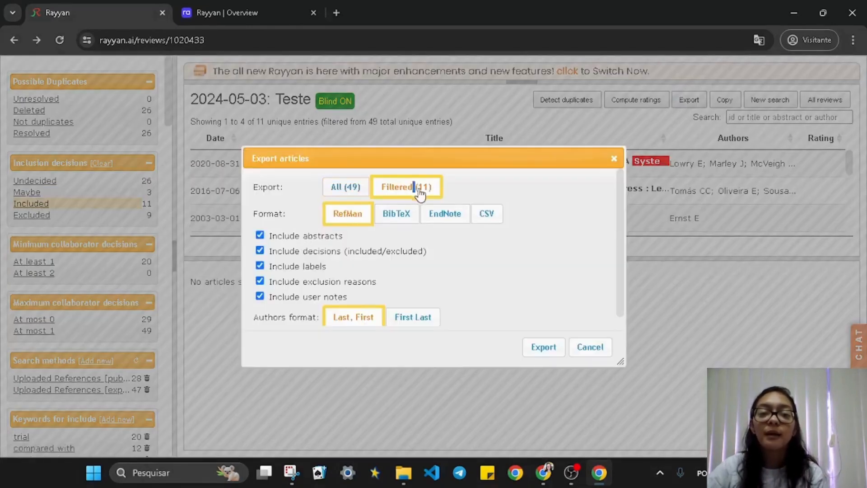
{"action": "left_click_drag", "start_coordinate": [412, 187], "coordinate": [445, 197]}
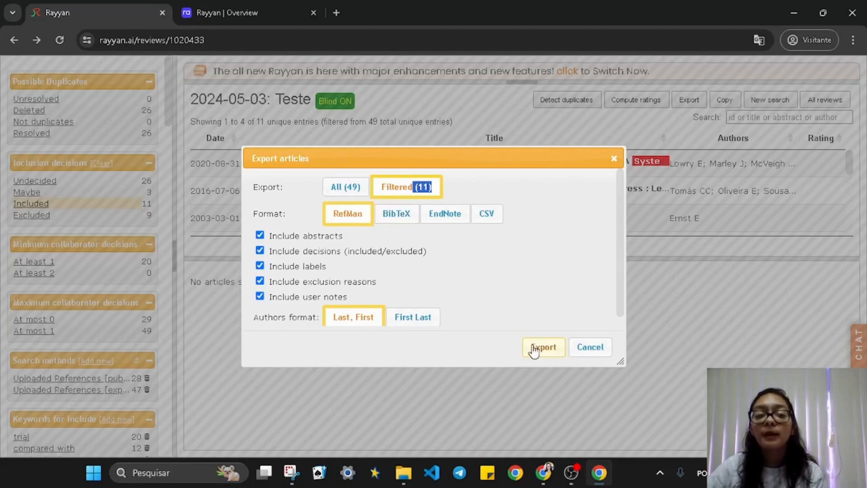
{"action": "left_click", "coordinate": [589, 348]}
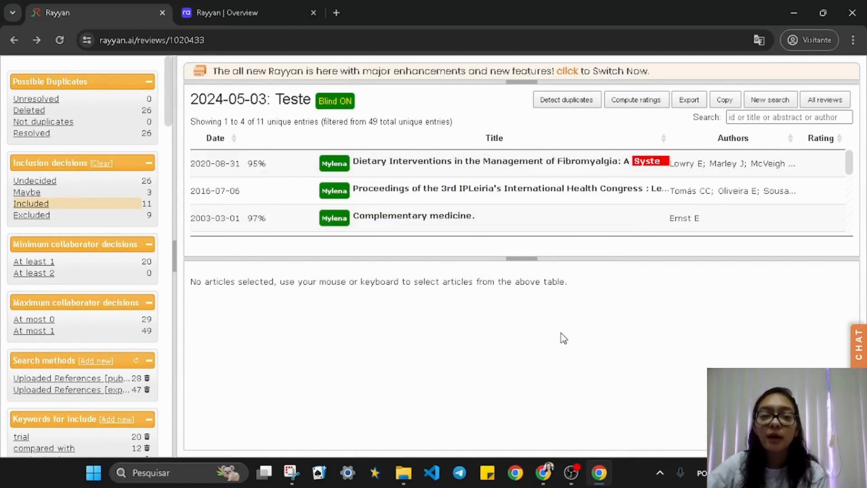
{"action": "scroll", "coordinate": [433, 189], "scroll_direction": "down", "scroll_amount": 2}
{"action": "scroll", "coordinate": [422, 179], "scroll_direction": "up", "scroll_amount": 2}
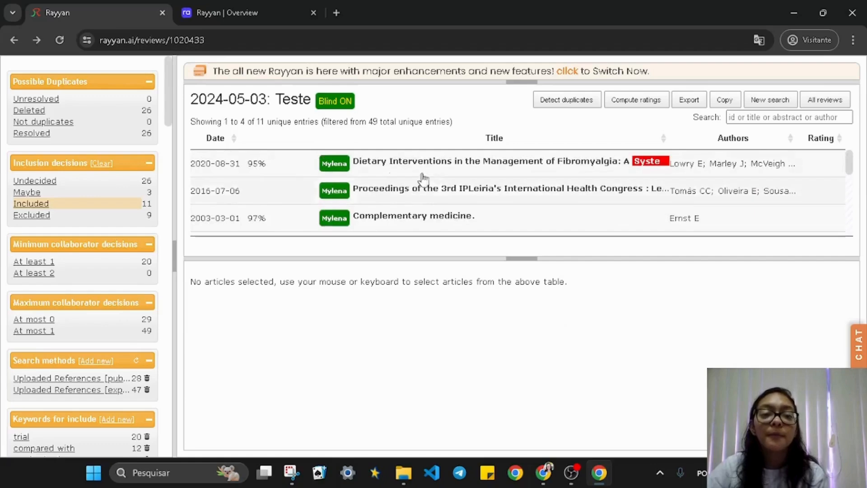
{"action": "left_click", "coordinate": [76, 183]}
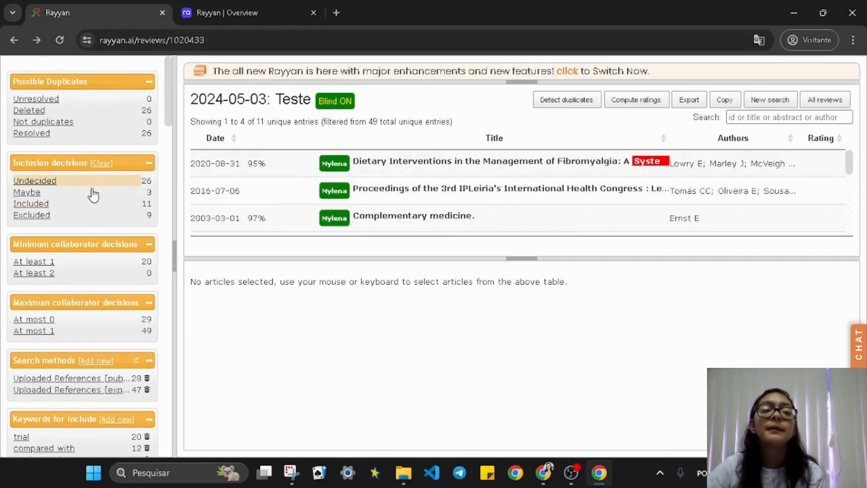
Include the Shilajit, non-pharmacological fibromyalgia, Resveratrol and TCM articles; exclude the Ayurveda and Musculoskeletal ones
{"action": "left_click", "coordinate": [337, 168]}
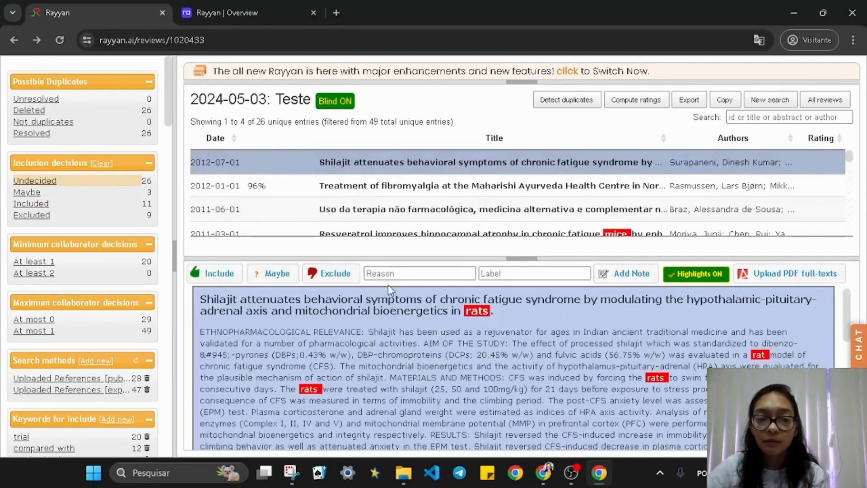
{"action": "left_click", "coordinate": [230, 279]}
{"action": "left_click", "coordinate": [333, 274]}
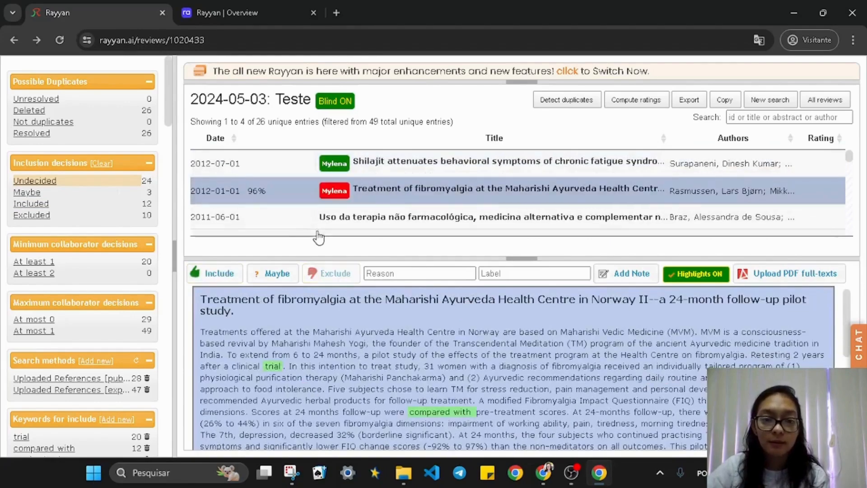
{"action": "left_click", "coordinate": [235, 273]}
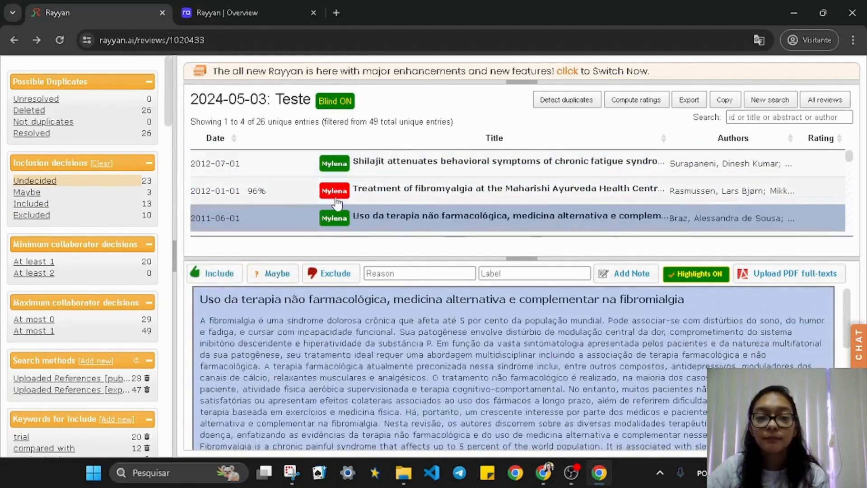
{"action": "left_click", "coordinate": [316, 184]}
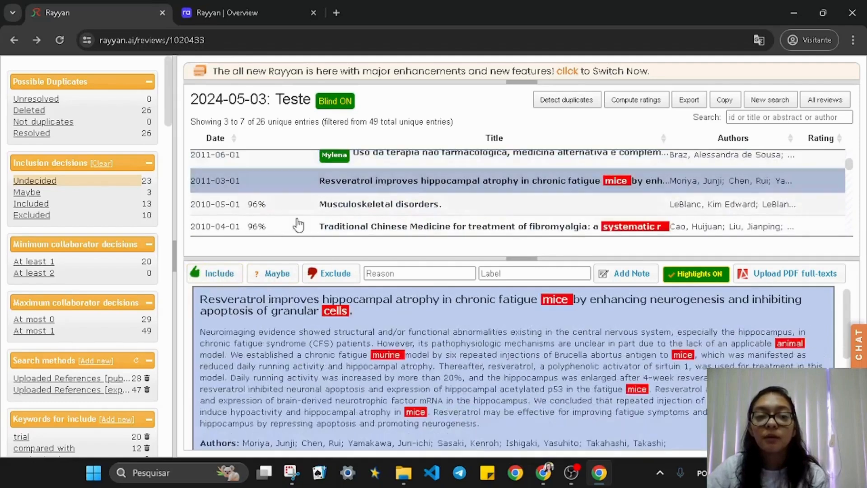
{"action": "left_click", "coordinate": [218, 274]}
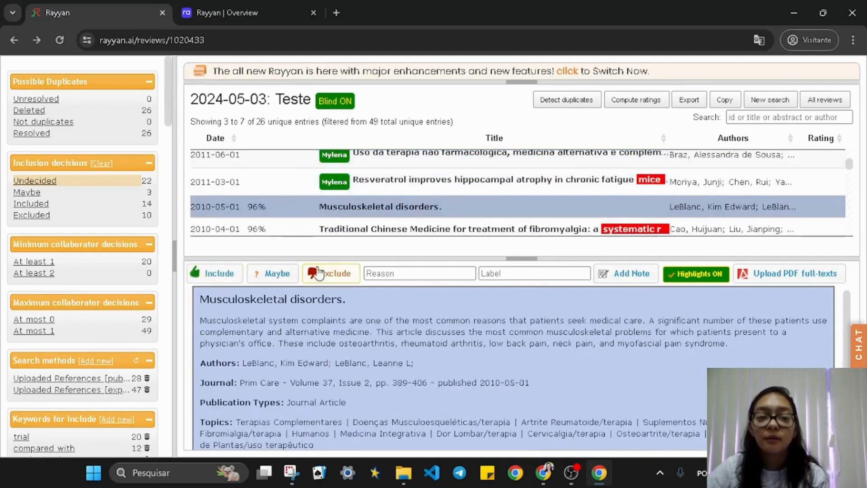
{"action": "left_click", "coordinate": [318, 274]}
{"action": "left_click", "coordinate": [207, 274]}
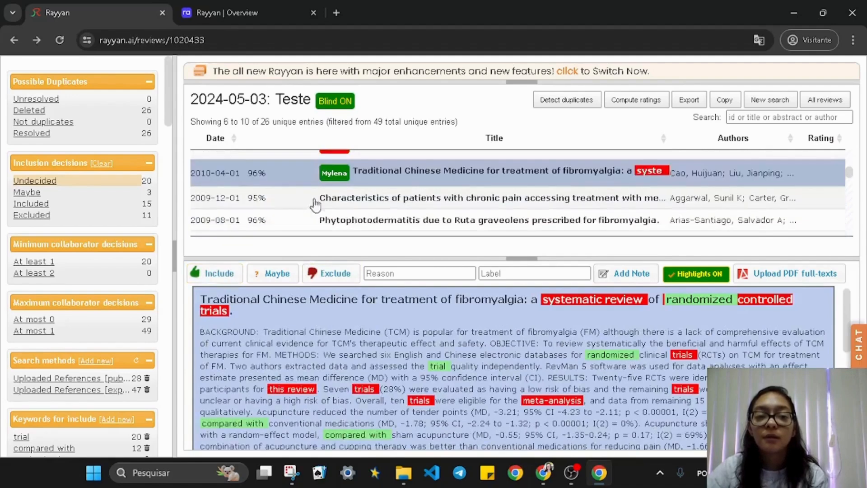
Include the chronic pain, Phytophotodermatitis and Myelophil articles, and exclude the lixu jieyu recipe article
{"action": "left_click", "coordinate": [307, 200]}
{"action": "left_click", "coordinate": [218, 273]}
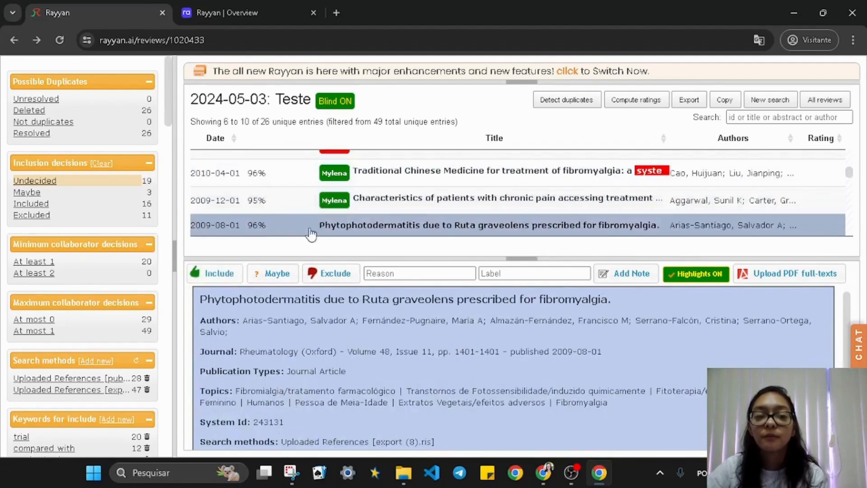
{"action": "left_click", "coordinate": [218, 274]}
{"action": "left_click", "coordinate": [294, 199]}
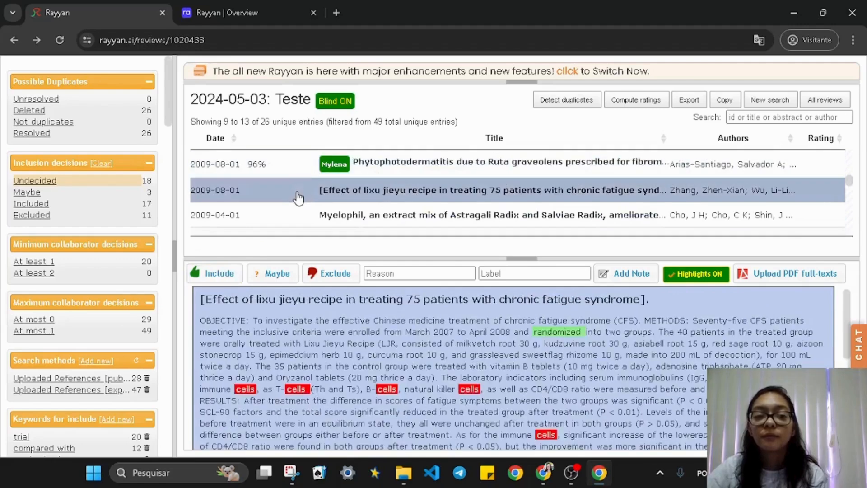
{"action": "left_click", "coordinate": [316, 274]}
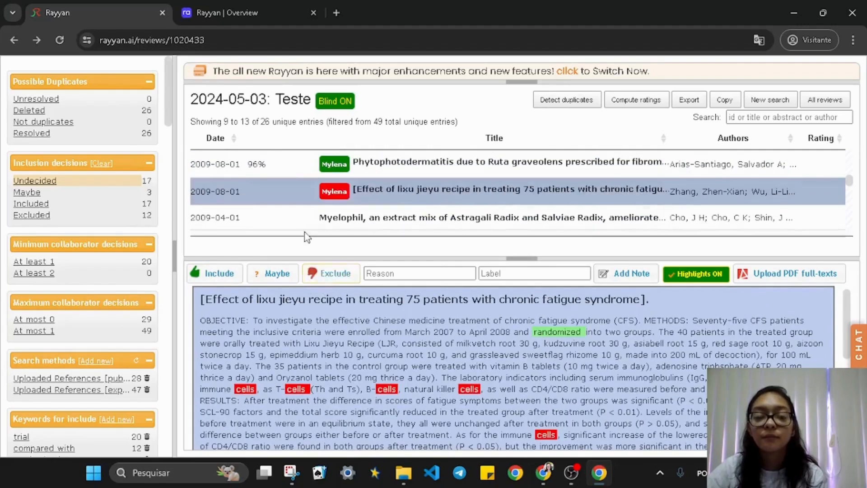
{"action": "left_click", "coordinate": [207, 275]}
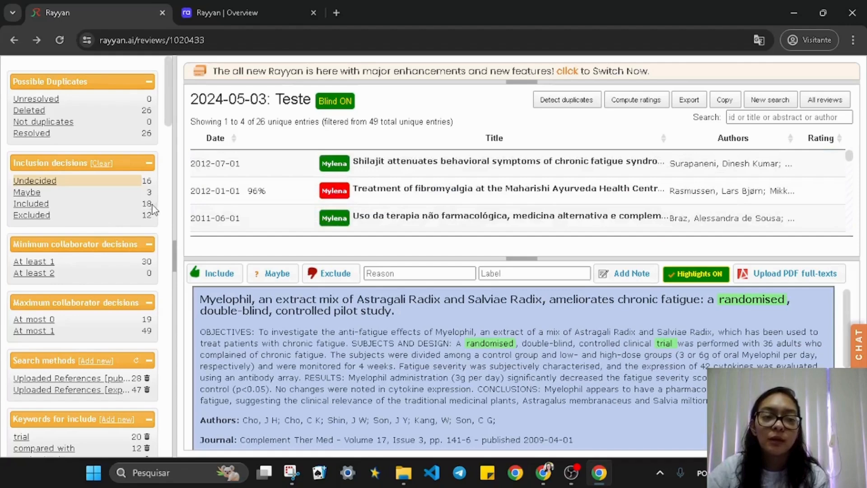
Check the tallies of 18 included, 12 excluded and 16 undecided, then return to All reviews
{"action": "left_click_drag", "start_coordinate": [153, 205], "coordinate": [130, 218]}
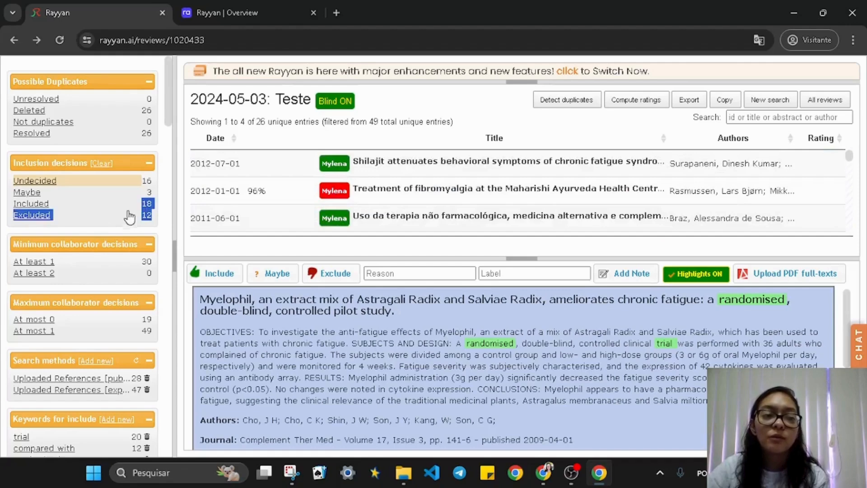
{"action": "left_click", "coordinate": [152, 193]}
{"action": "left_click_drag", "start_coordinate": [158, 195], "coordinate": [145, 194]}
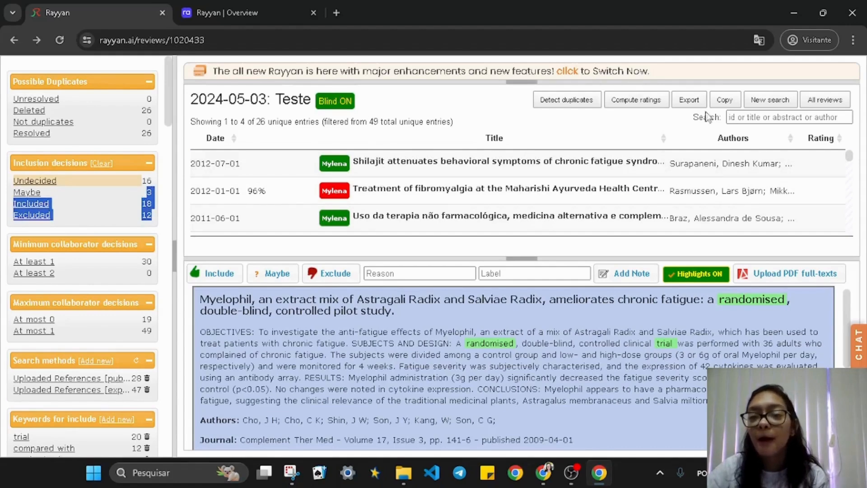
{"action": "left_click", "coordinate": [825, 101]}
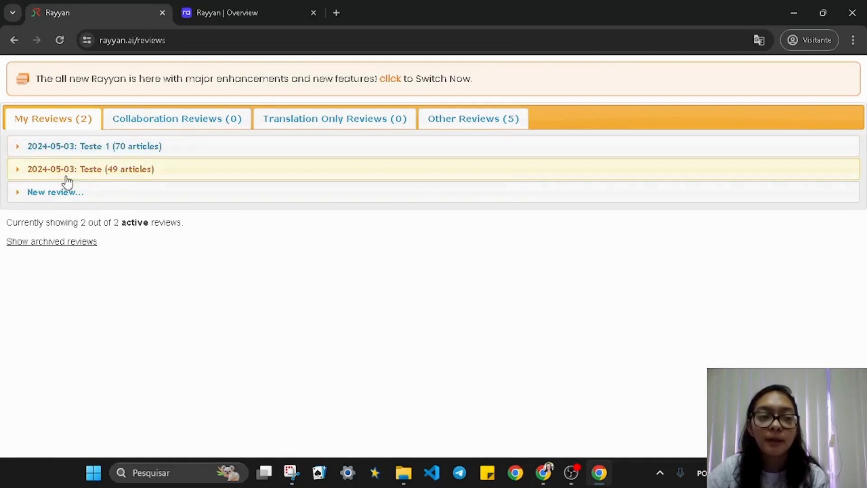
Expand the 2024-05-03: Teste row and inspect its screening summary pie chart
{"action": "left_click", "coordinate": [57, 168]}
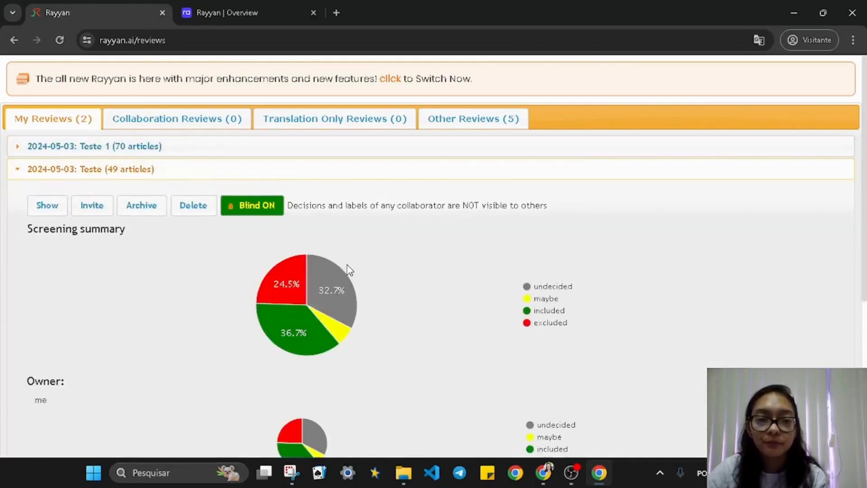
{"action": "scroll", "coordinate": [346, 264], "scroll_direction": "down", "scroll_amount": 1}
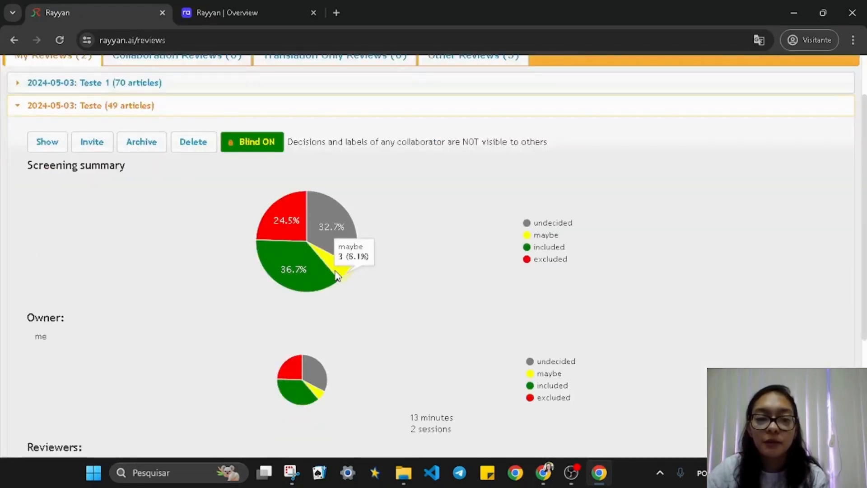
{"action": "mouse_move", "coordinate": [302, 259]}
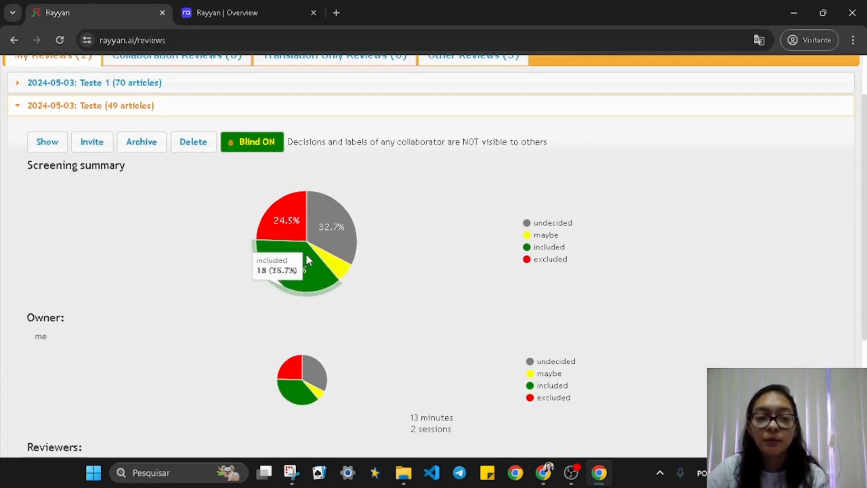
{"action": "mouse_move", "coordinate": [294, 219]}
{"action": "mouse_move", "coordinate": [342, 210]}
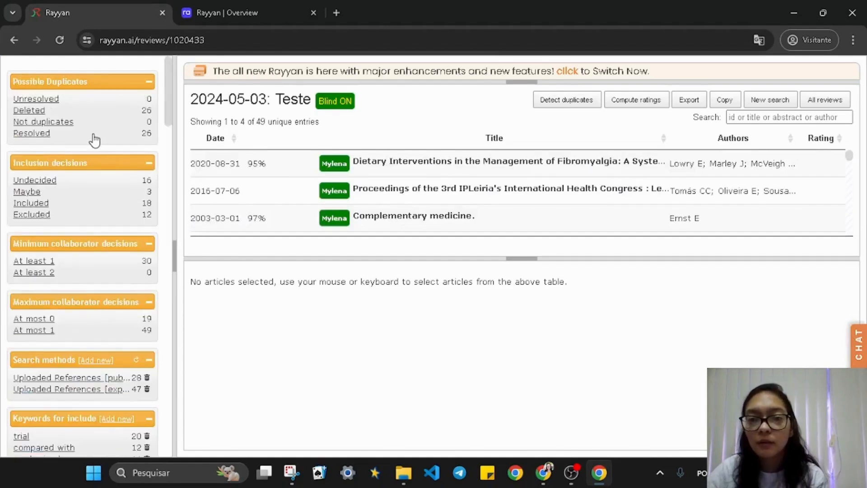
Translate the classic review page into Portuguese with Chrome's translator
{"action": "left_click", "coordinate": [758, 41]}
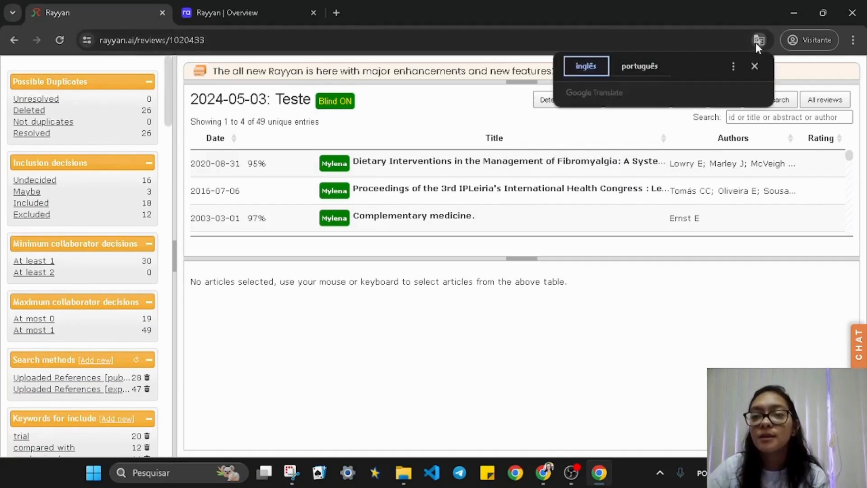
{"action": "left_click", "coordinate": [641, 66]}
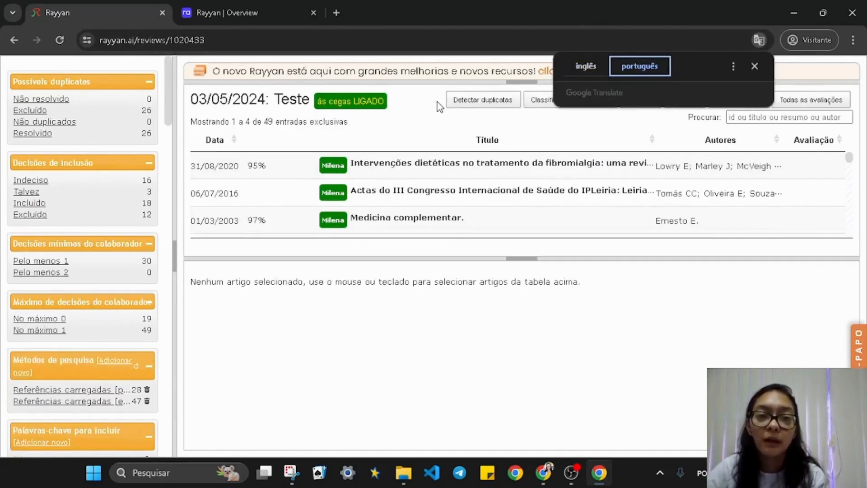
{"action": "left_click", "coordinate": [437, 102]}
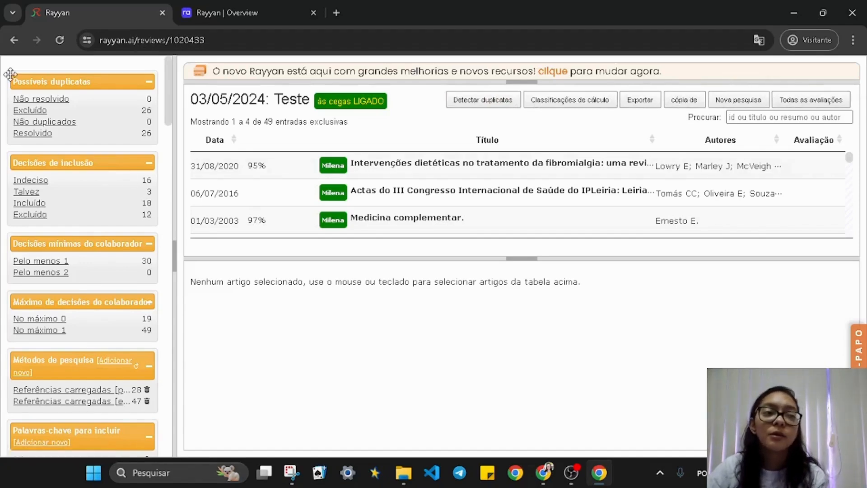
Read the translated filter labels and the dietary interventions abstract, then return to the new overview
{"action": "left_click_drag", "start_coordinate": [11, 73], "coordinate": [156, 409]}
{"action": "left_click", "coordinate": [470, 176]}
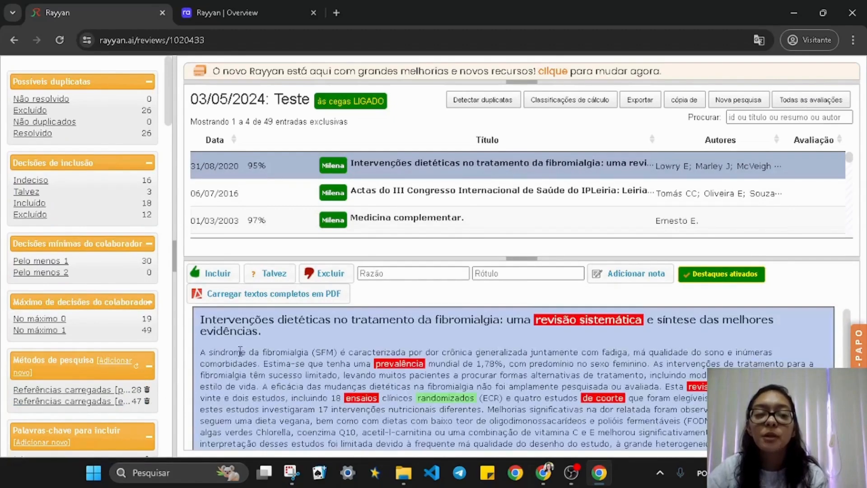
{"action": "left_click_drag", "start_coordinate": [204, 352], "coordinate": [550, 415]}
{"action": "left_click", "coordinate": [532, 399]}
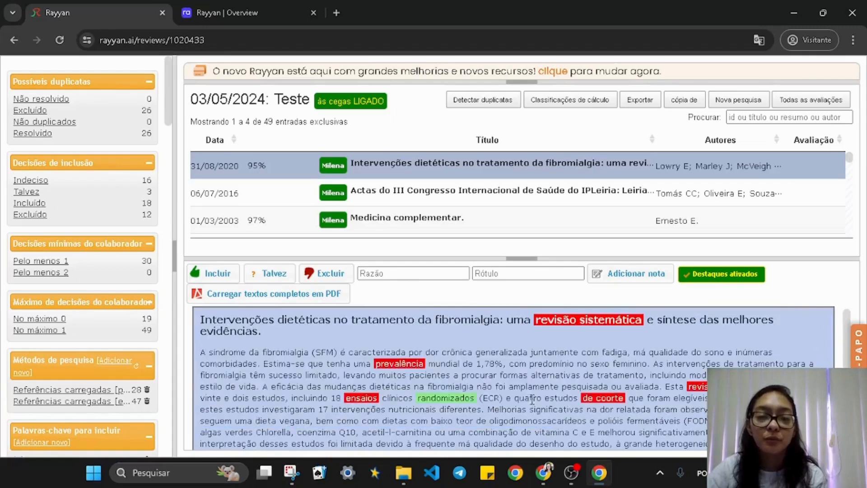
{"action": "left_click", "coordinate": [226, 12]}
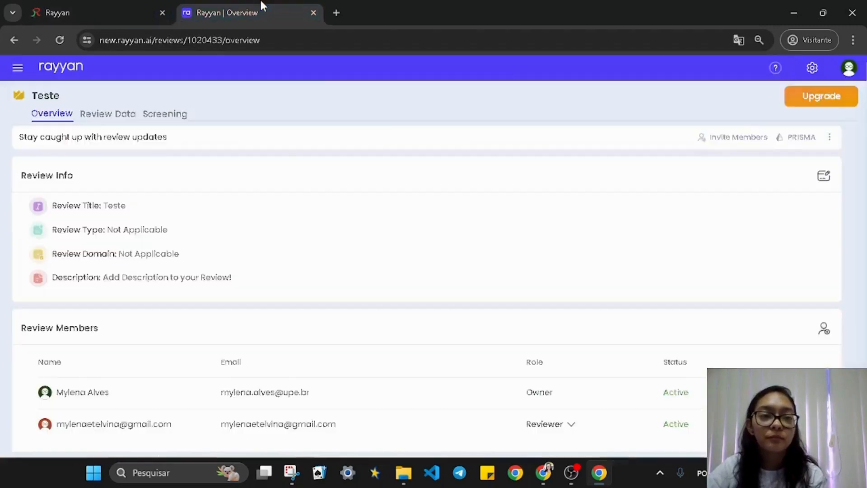
Toggle Chrome's translation of the Teste overview between English and Portuguese; after reloading it stays English
{"action": "left_click", "coordinate": [737, 39]}
{"action": "left_click", "coordinate": [649, 68]}
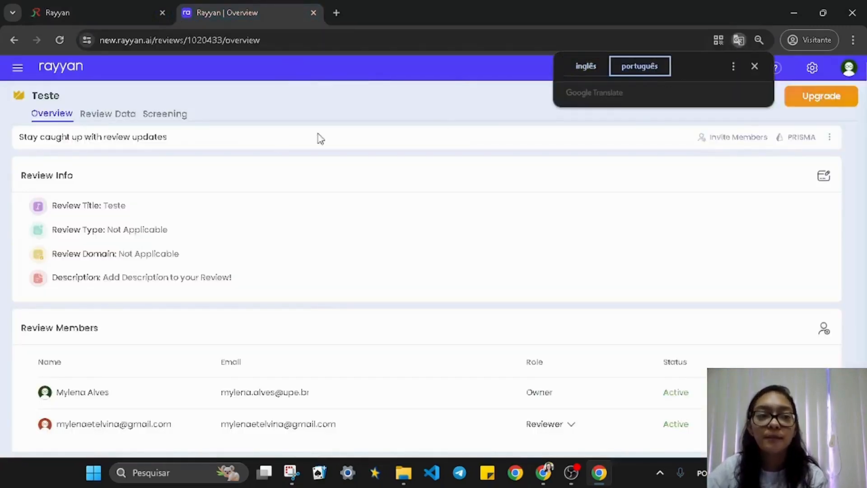
{"action": "left_click", "coordinate": [273, 113]}
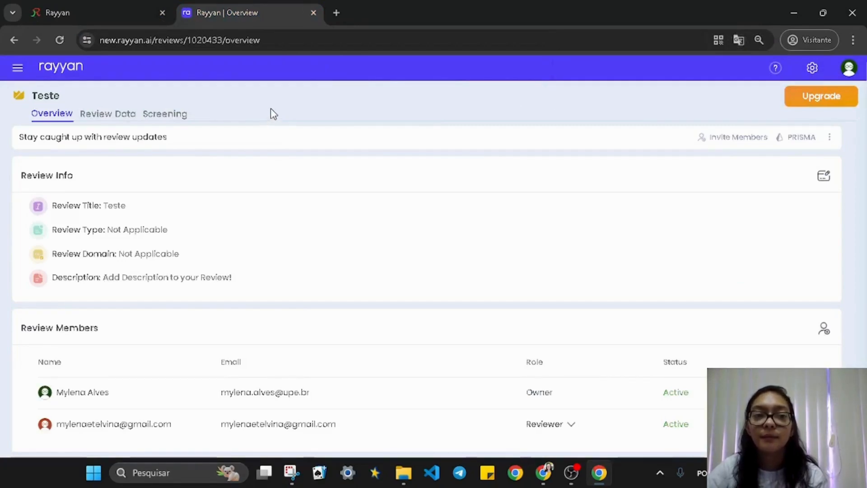
{"action": "left_click", "coordinate": [740, 41]}
{"action": "left_click", "coordinate": [595, 73]}
{"action": "left_click", "coordinate": [636, 67]}
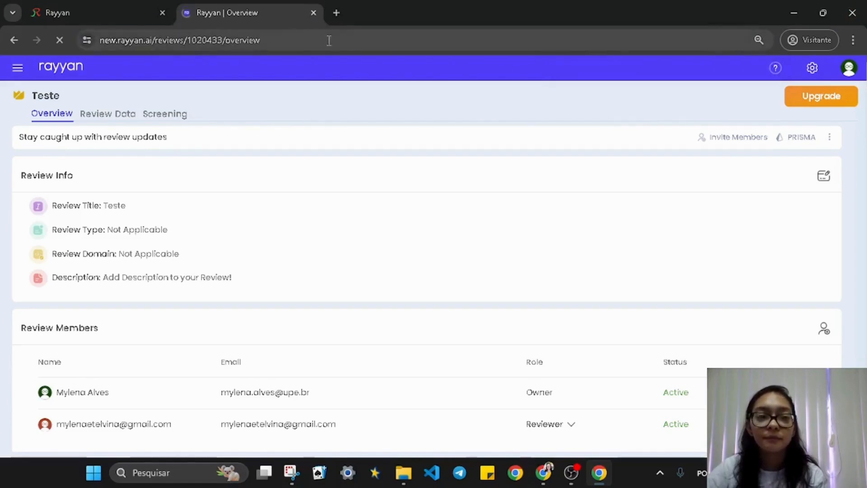
{"action": "left_click", "coordinate": [736, 42]}
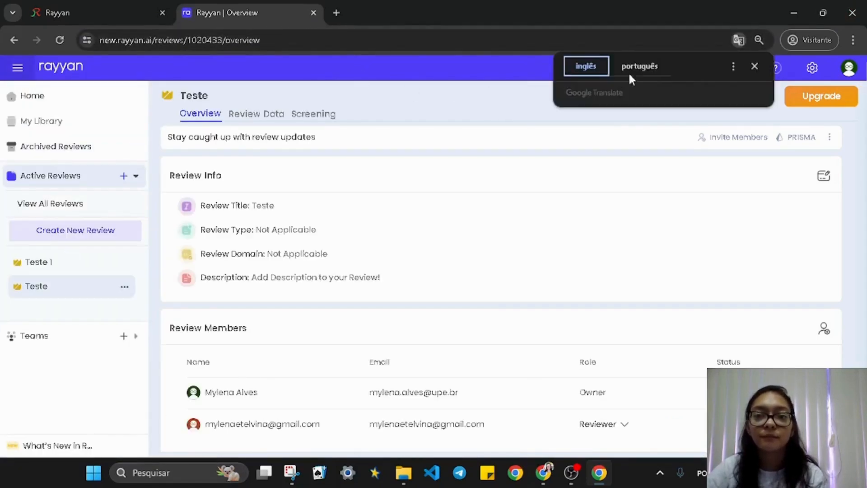
{"action": "left_click", "coordinate": [650, 64]}
{"action": "left_click", "coordinate": [491, 95]}
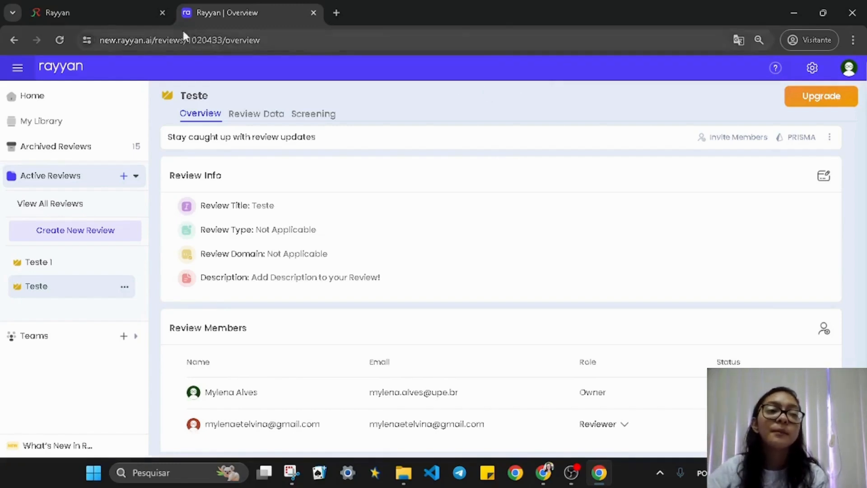
{"action": "mouse_move", "coordinate": [109, 11]}
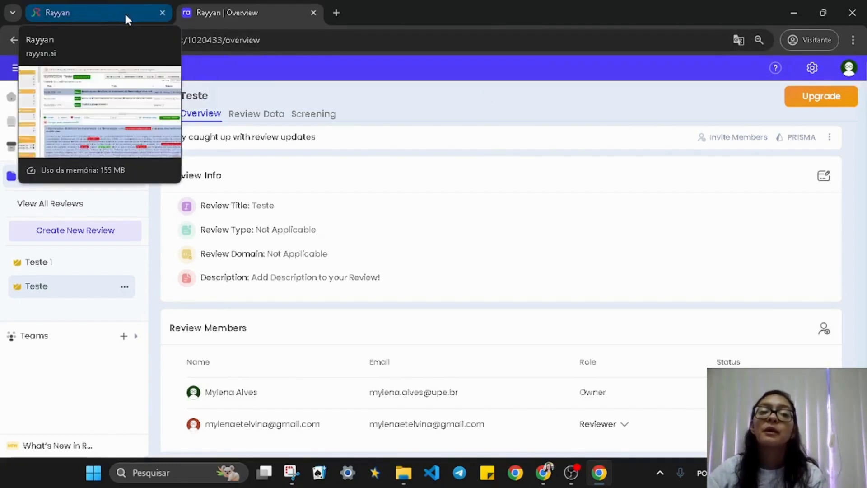